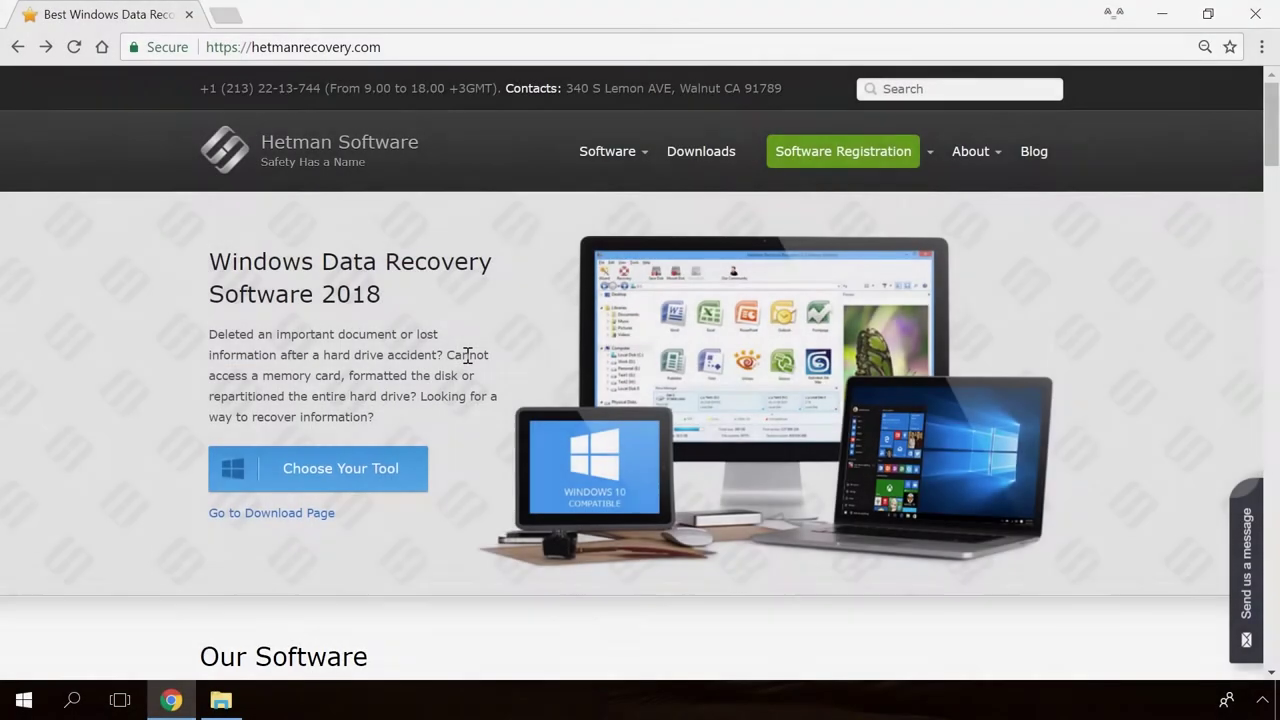
- Download the Partition Recovery 2.8 installer from its product page
scroll(466, 357, "down", 6)
scroll(466, 363, "down", 10)
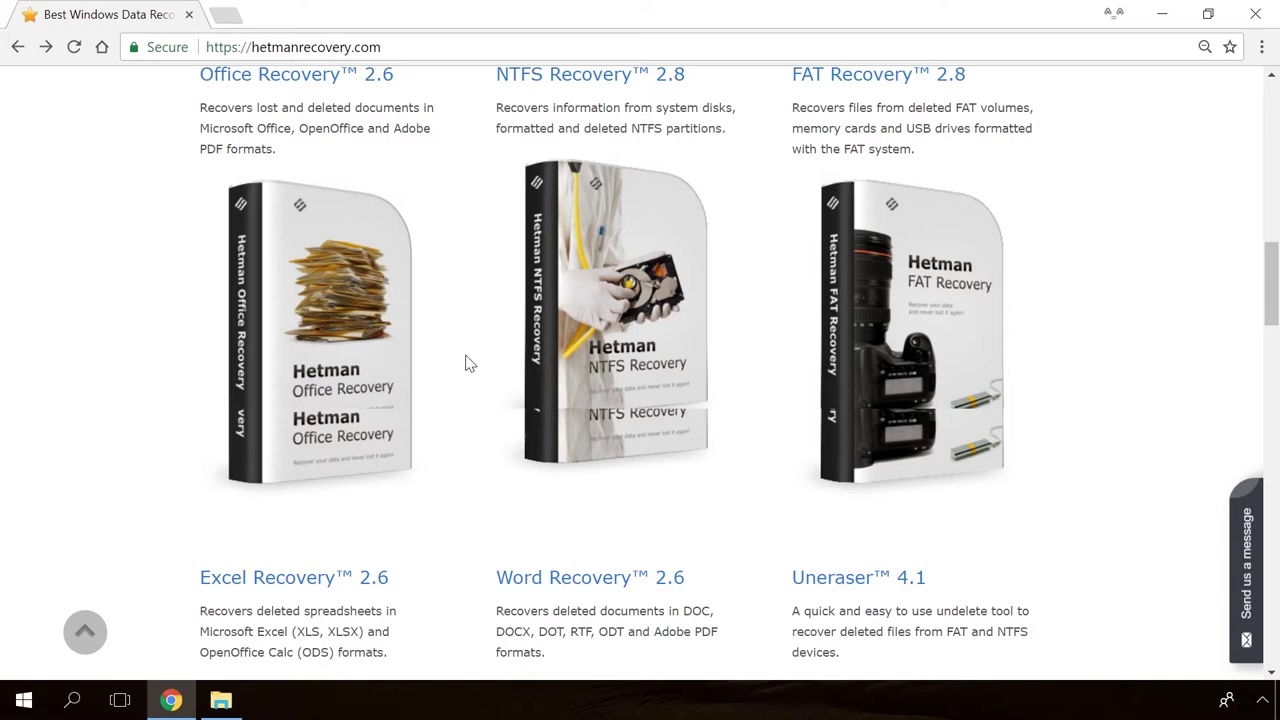
scroll(466, 363, "up", 6)
scroll(466, 363, "up", 7)
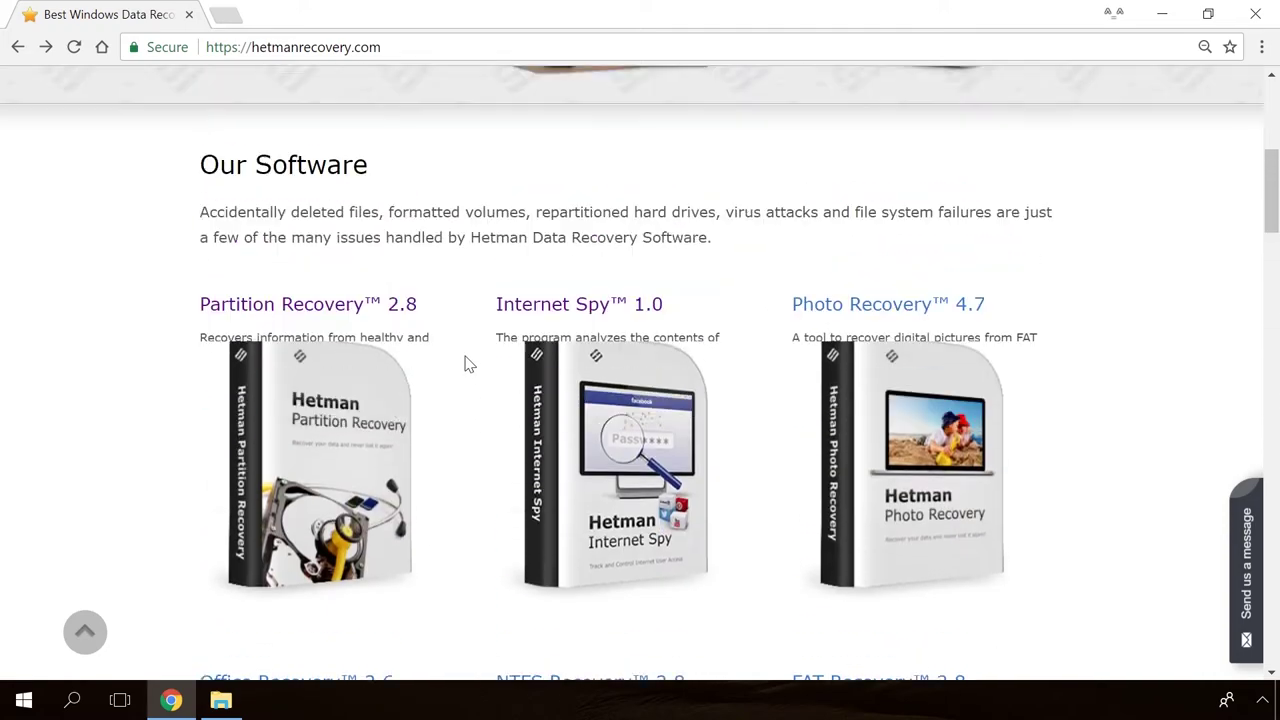
left_click(352, 403)
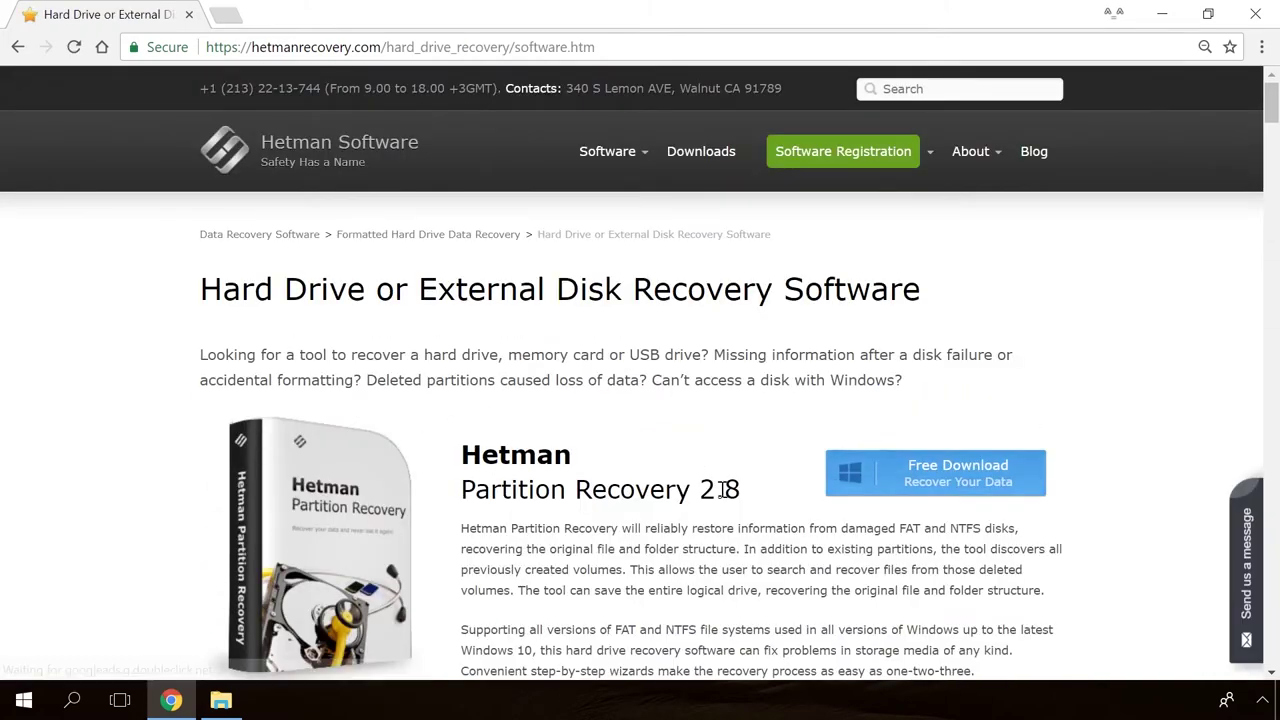
left_click(921, 470)
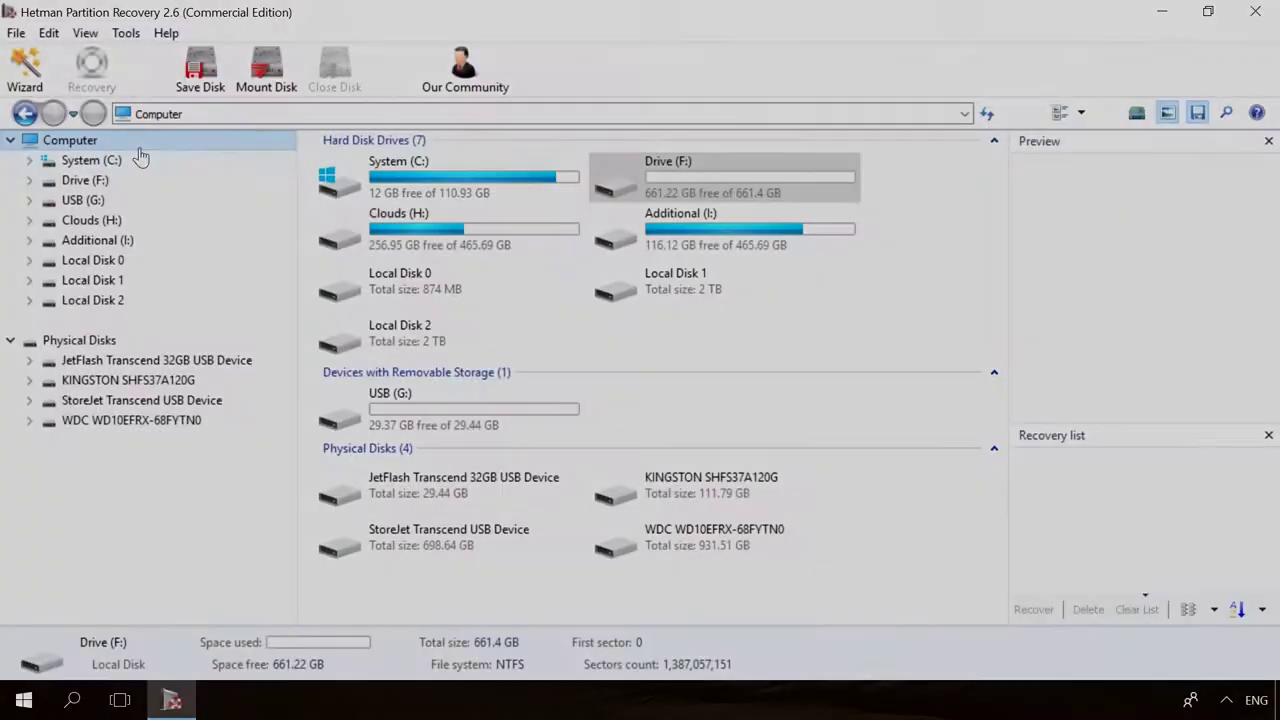
- Scan Drive (F:), then select the deleted 856071704.mp4 video and start recovering it
double_click(100, 181)
left_click(798, 543)
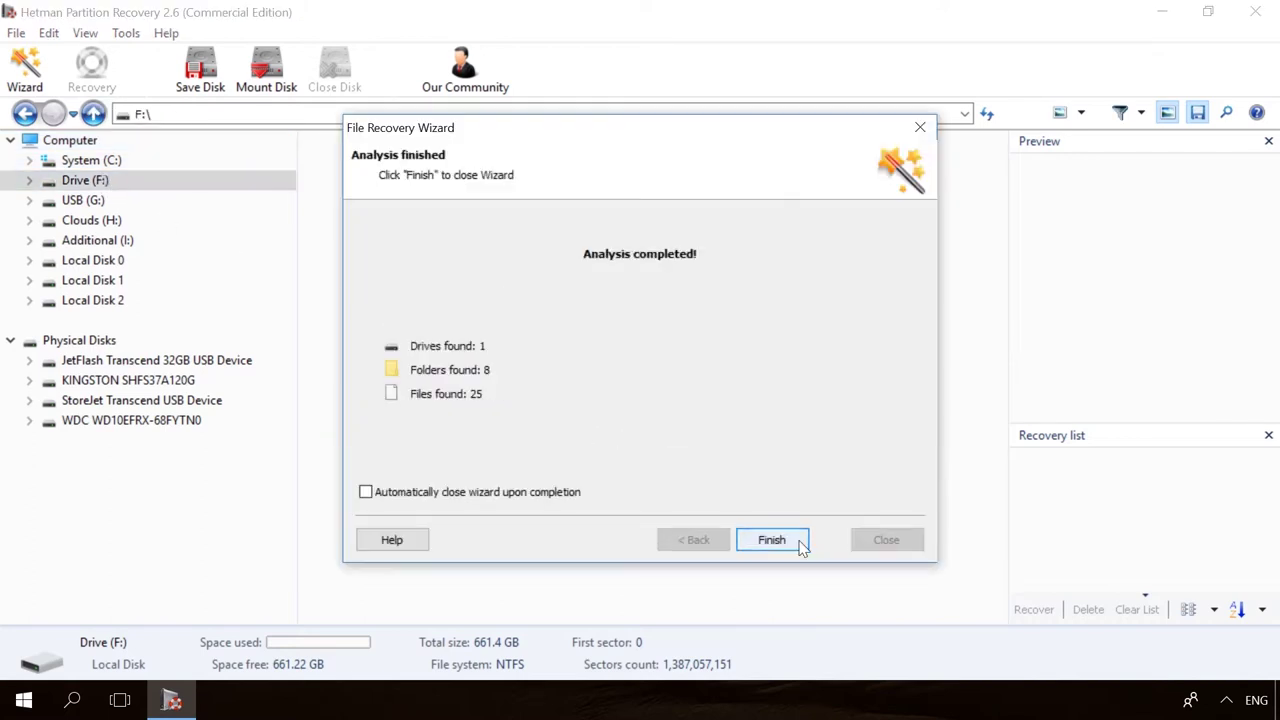
left_click(772, 540)
left_click(810, 162)
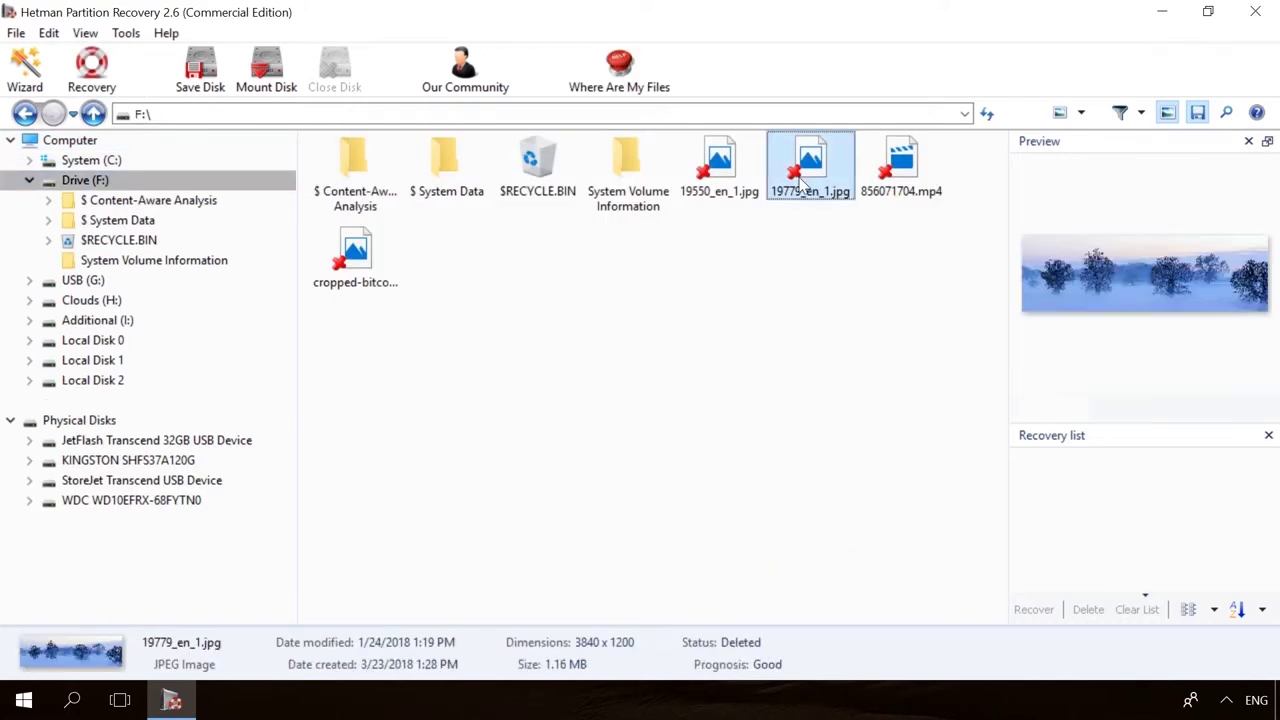
left_click(920, 162)
key("ctrl+r")
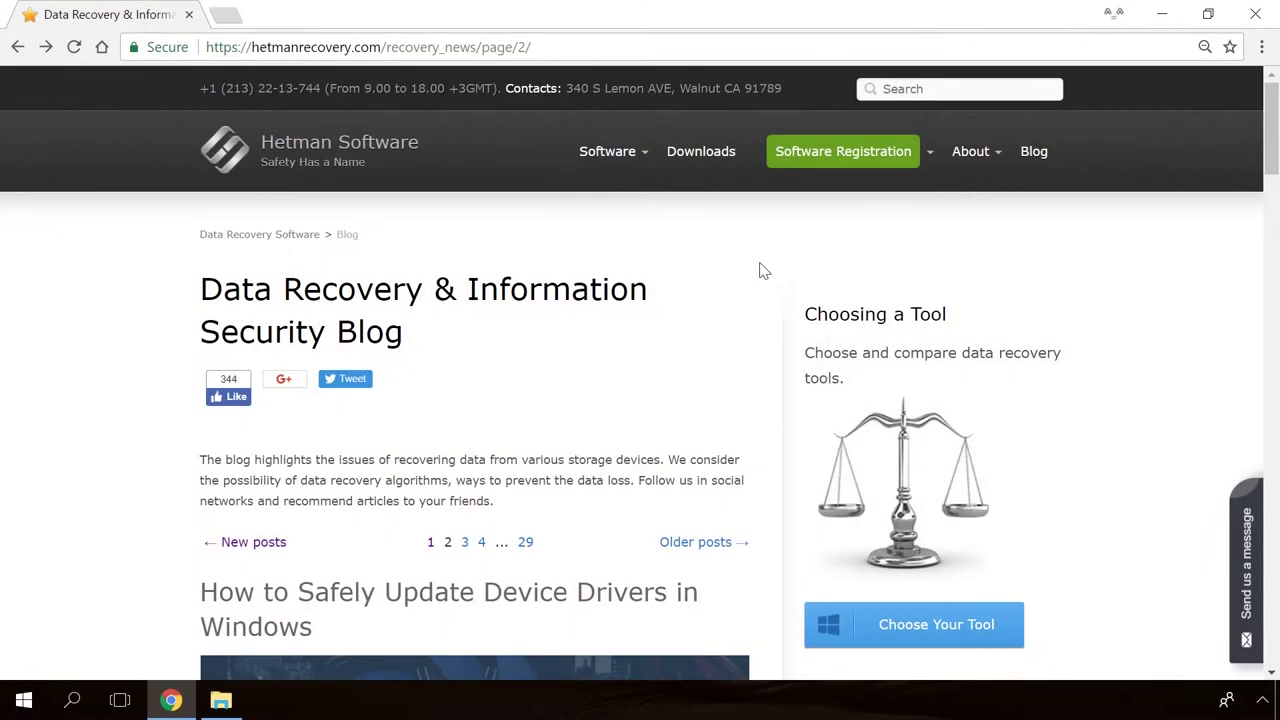
- Open the blog article on the Windows Detected a Hard Disk Problem error
scroll(760, 270, "down", 15)
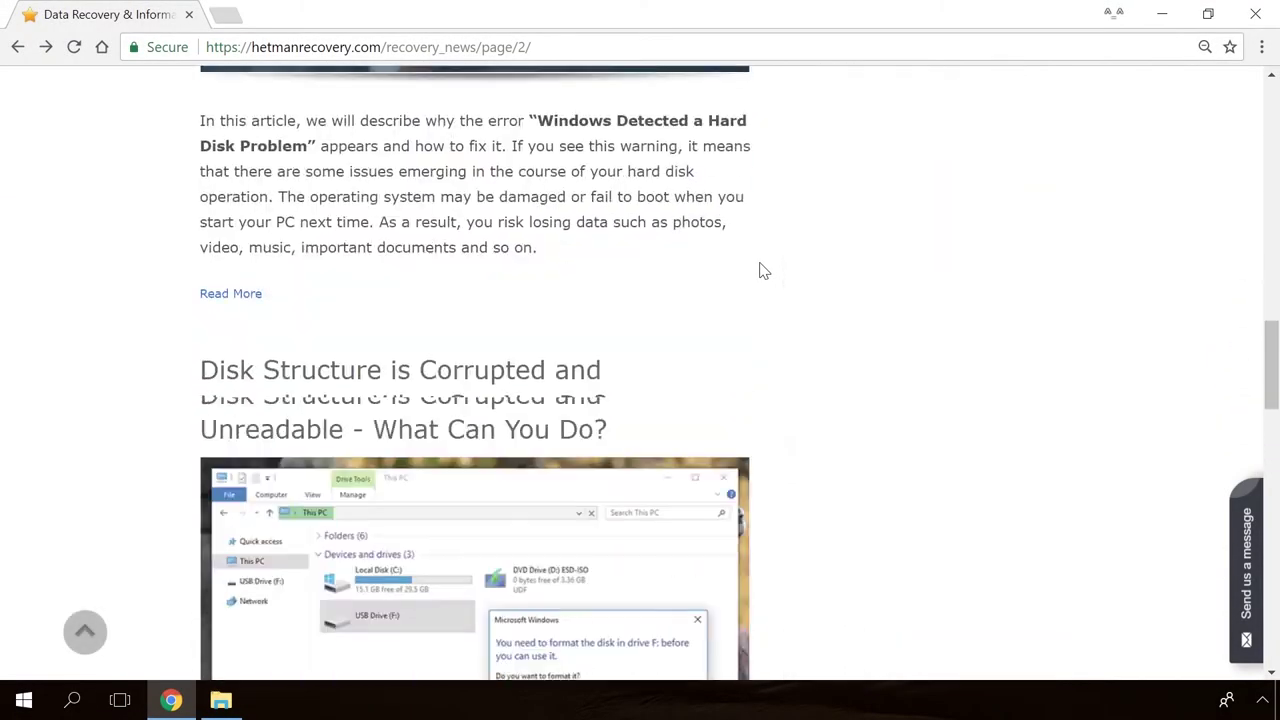
scroll(760, 270, "down", 10)
scroll(760, 270, "up", 10)
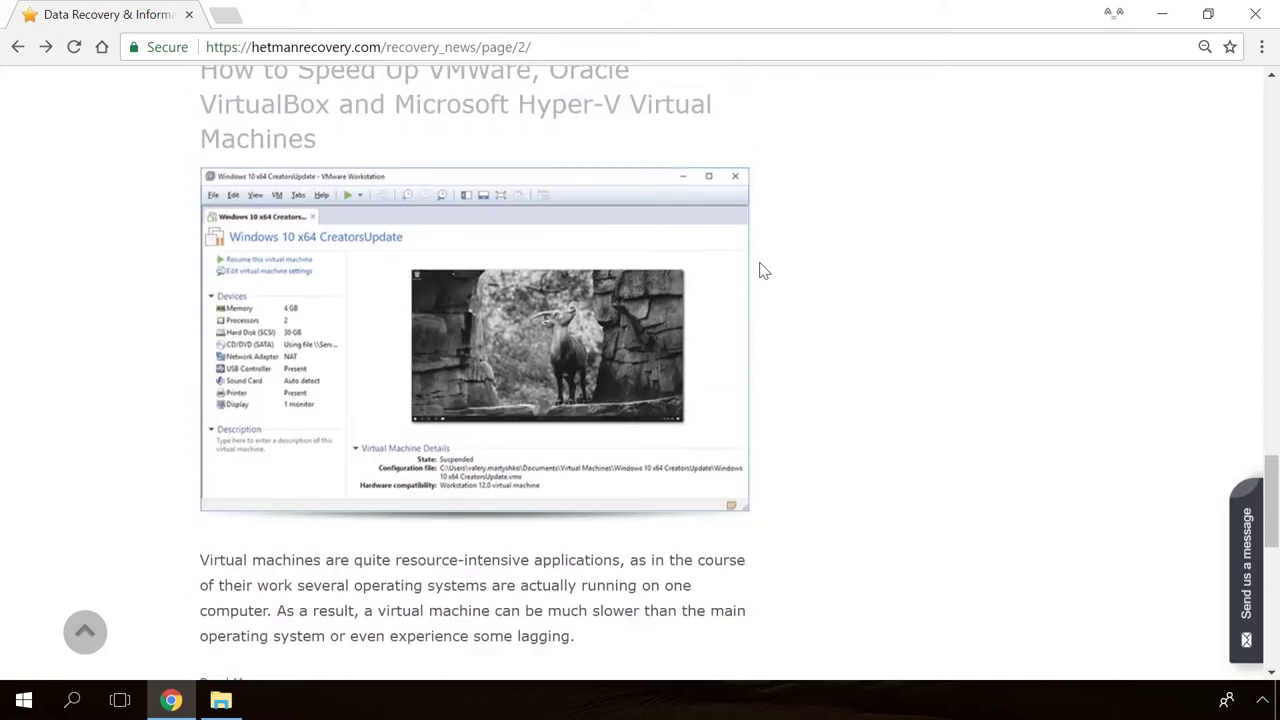
scroll(760, 271, "up", 6)
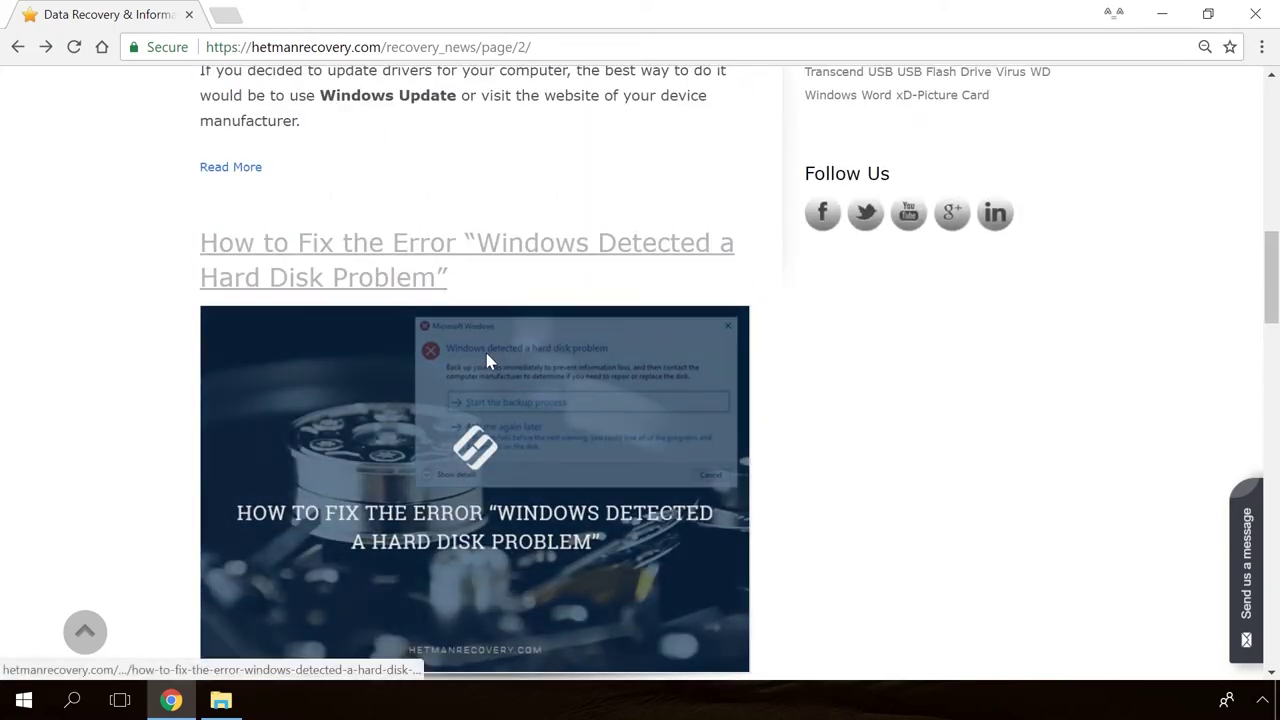
left_click(486, 356)
- Start a contact message in the Send us a message form reading 'Hello'
scroll(762, 434, "down", 13)
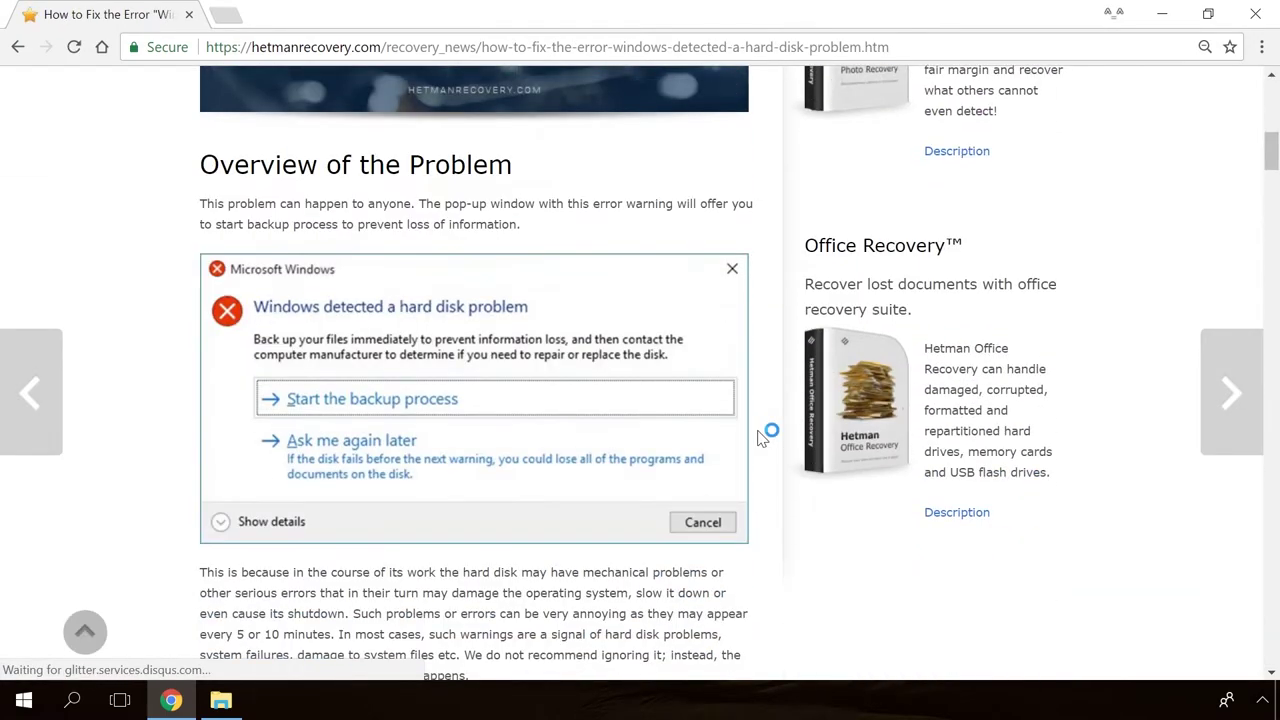
scroll(760, 437, "down", 12)
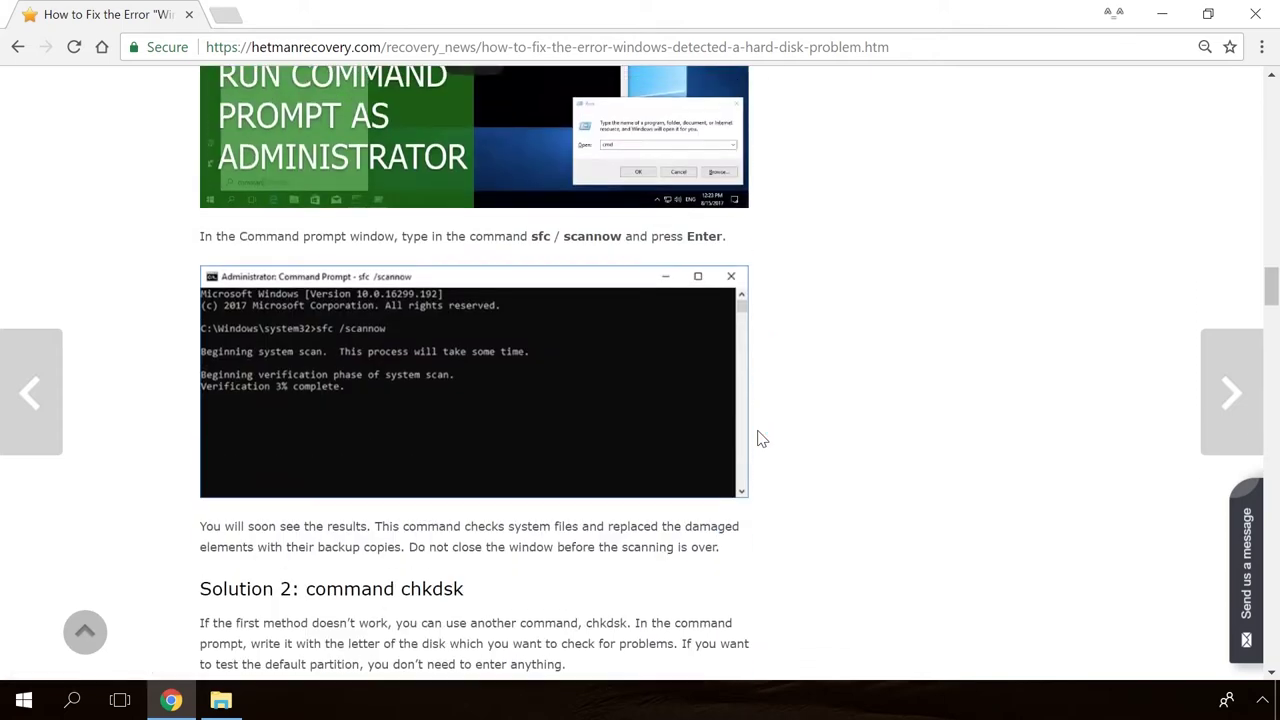
scroll(757, 437, "up", 3)
left_click(1253, 540)
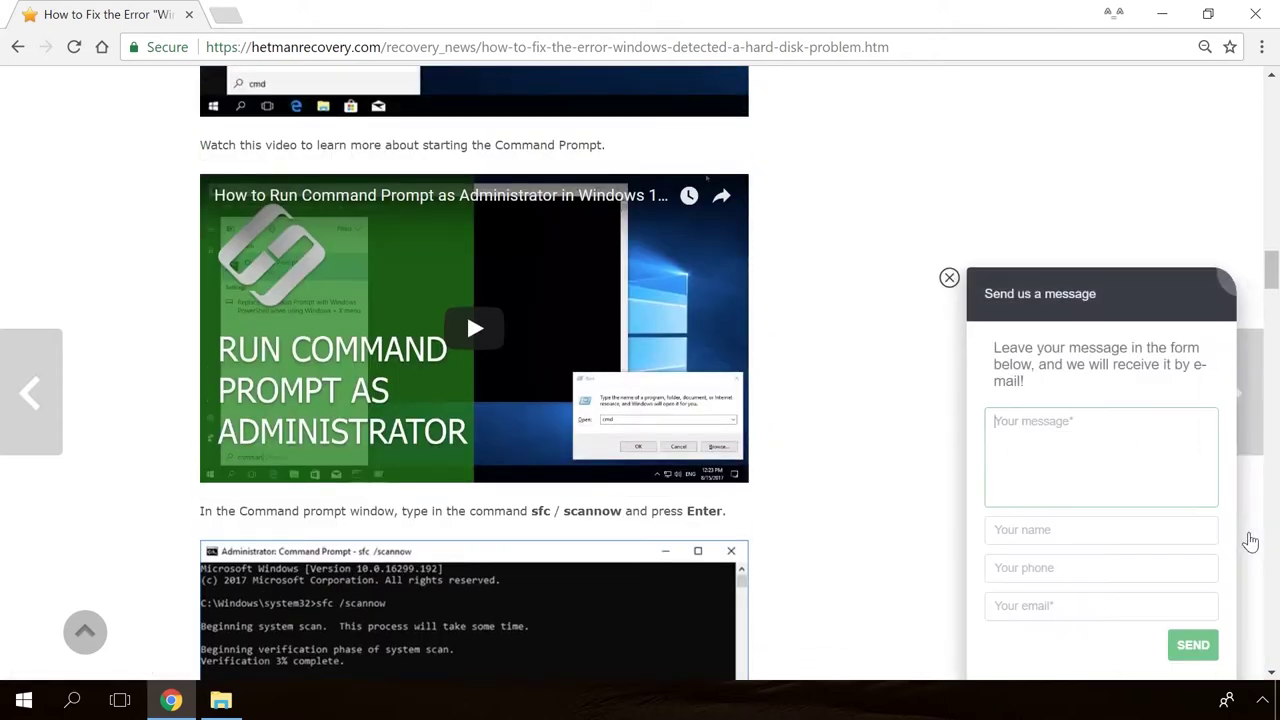
type("Hello")
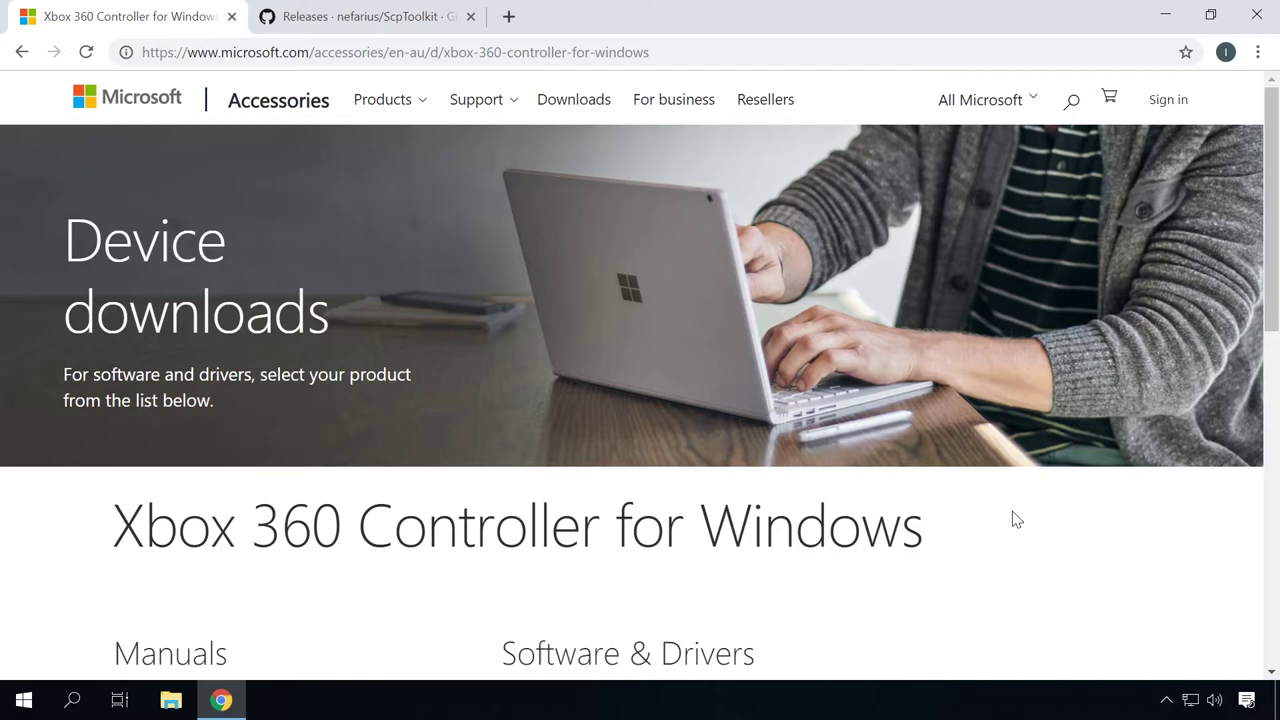
- Scroll down the Xbox 360 Controller for Windows downloads page
scroll(1015, 518, "down", 3)
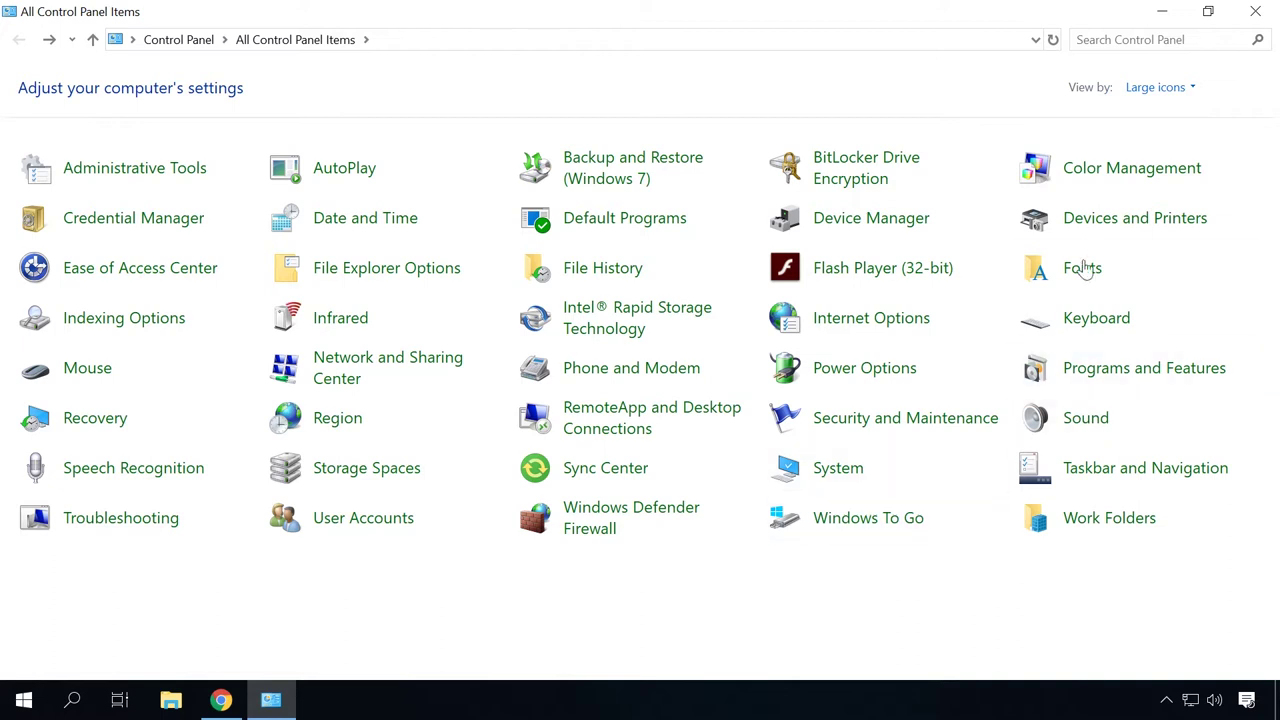
- Open the PS3 Controller's game controller Properties from Devices and Printers to test it
left_click(1101, 220)
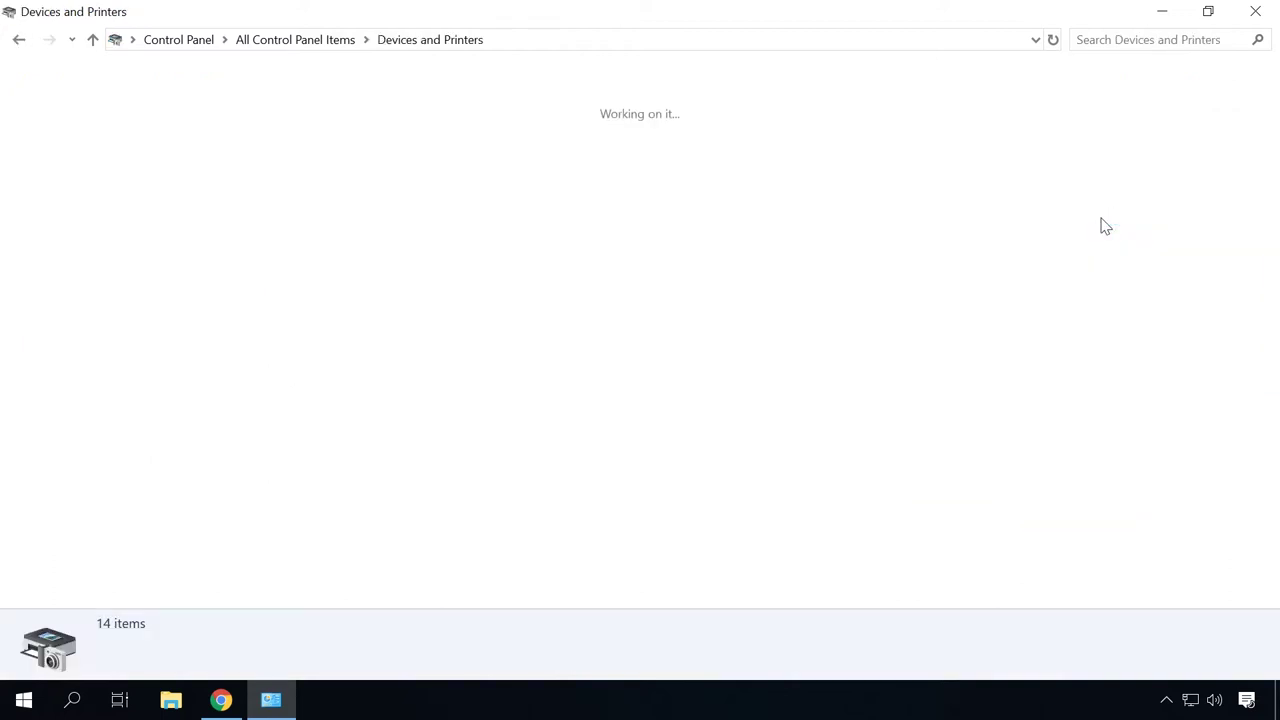
right_click(628, 234)
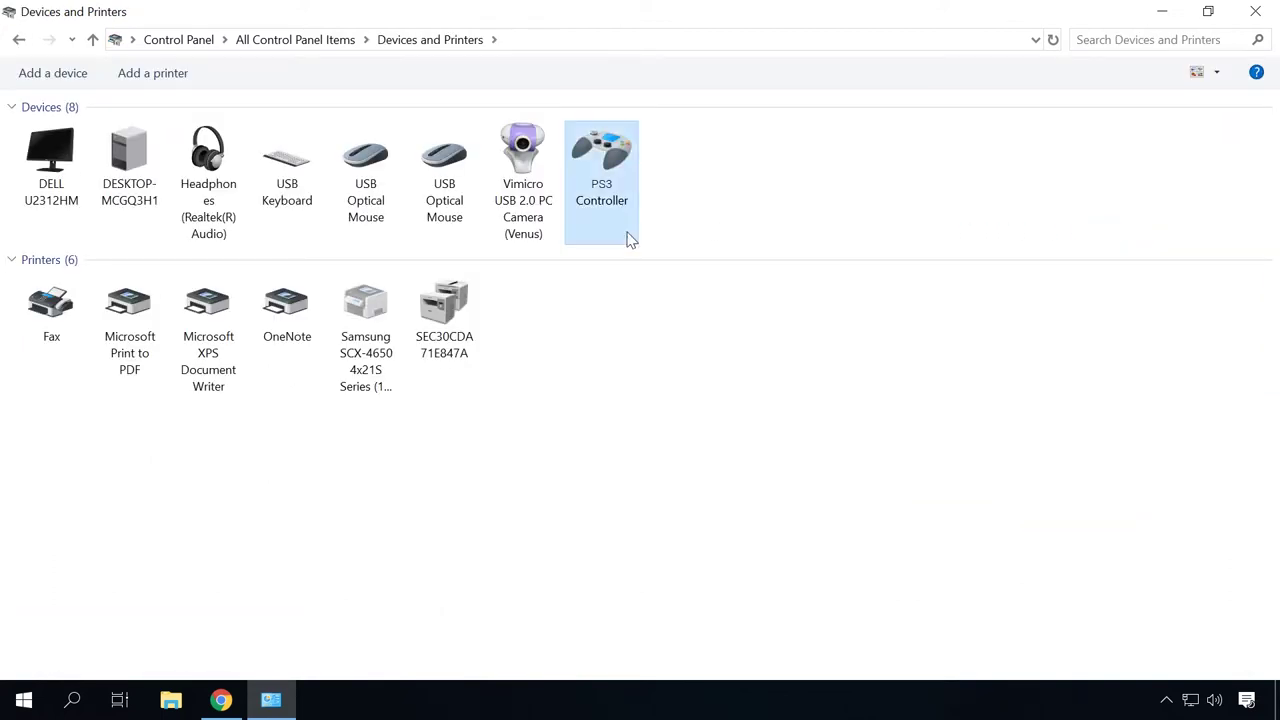
left_click(670, 250)
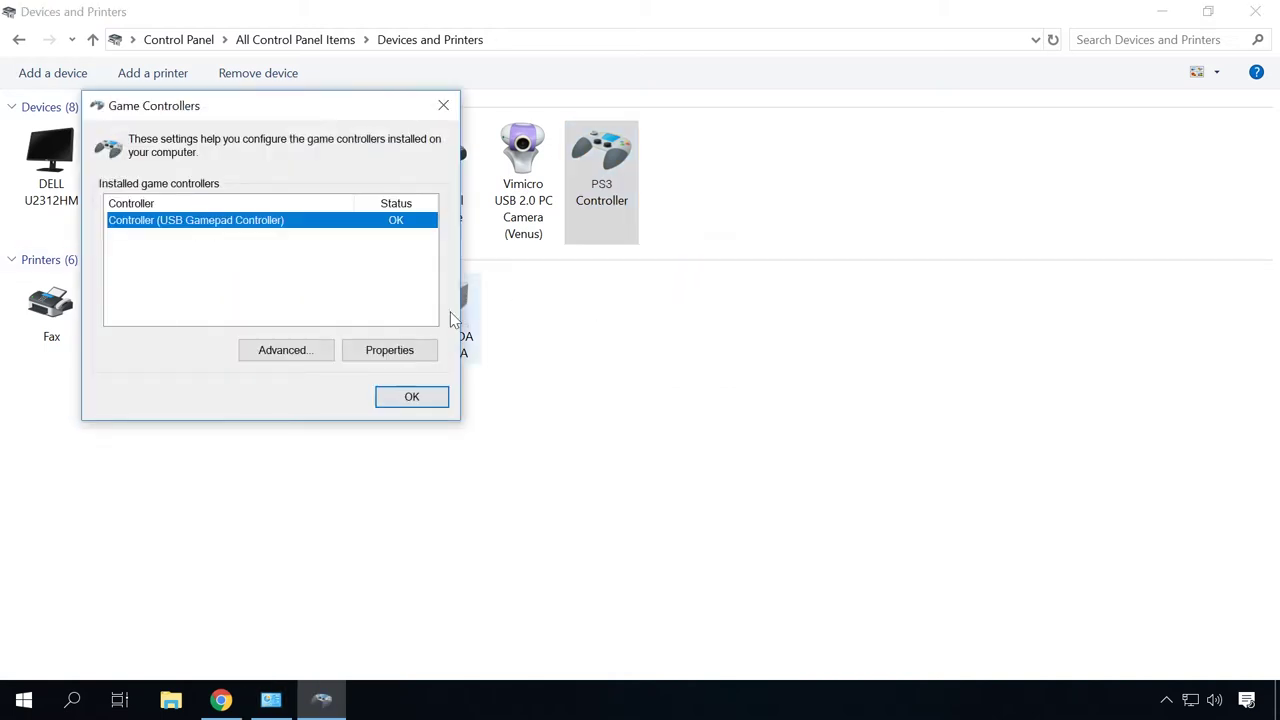
left_click(376, 356)
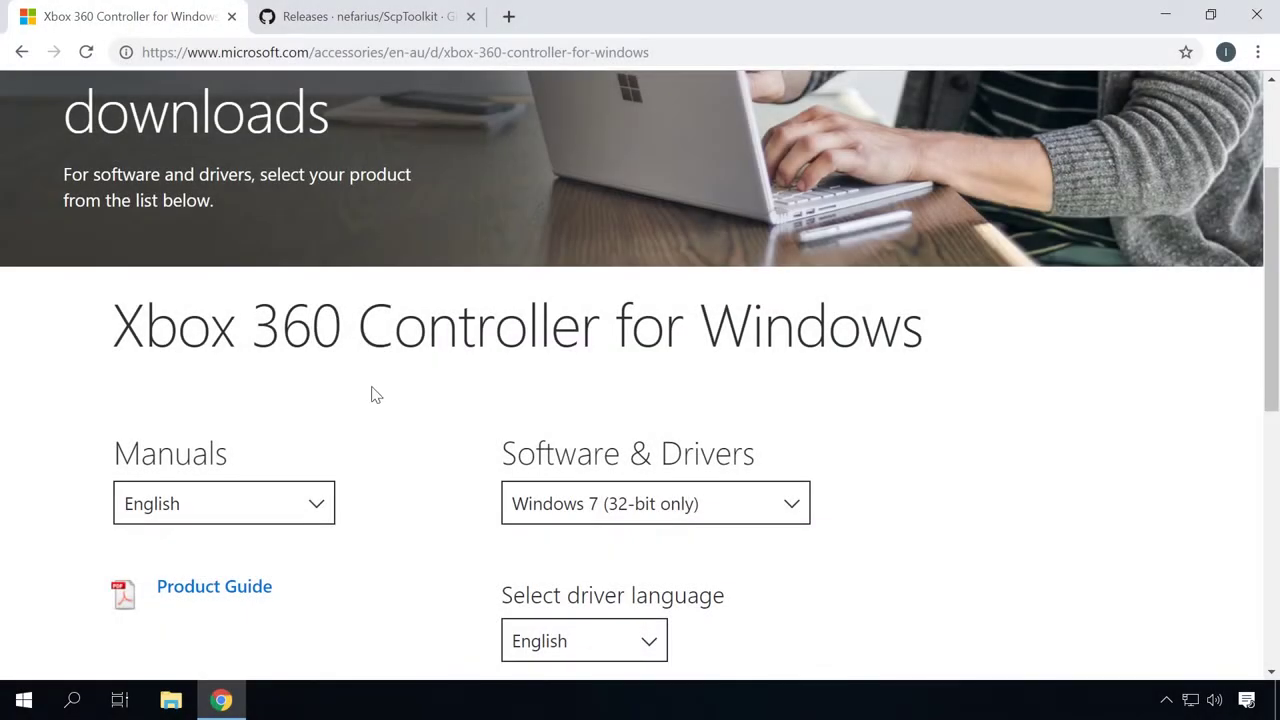
- Download ScpToolkit_Setup.exe from the ScpToolkit v1.7.277.16103-BETA release assets
scroll(374, 395, "down", 1)
left_click(578, 414)
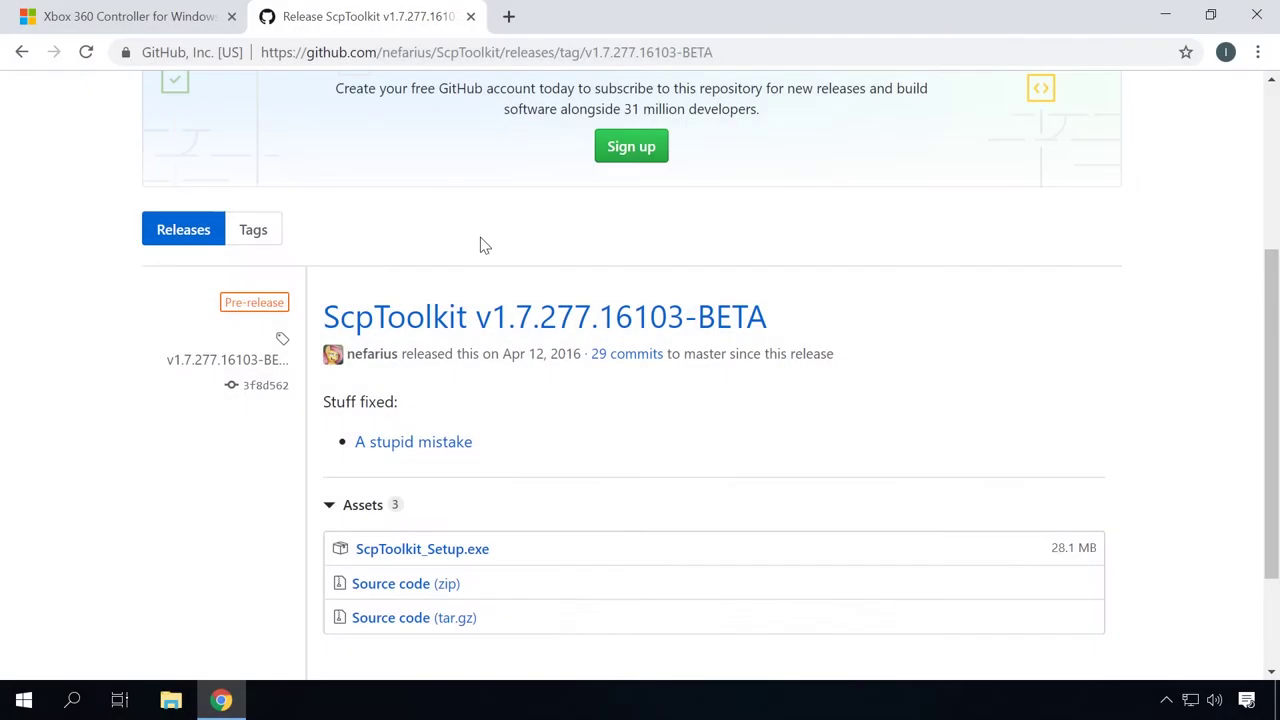
left_click(422, 550)
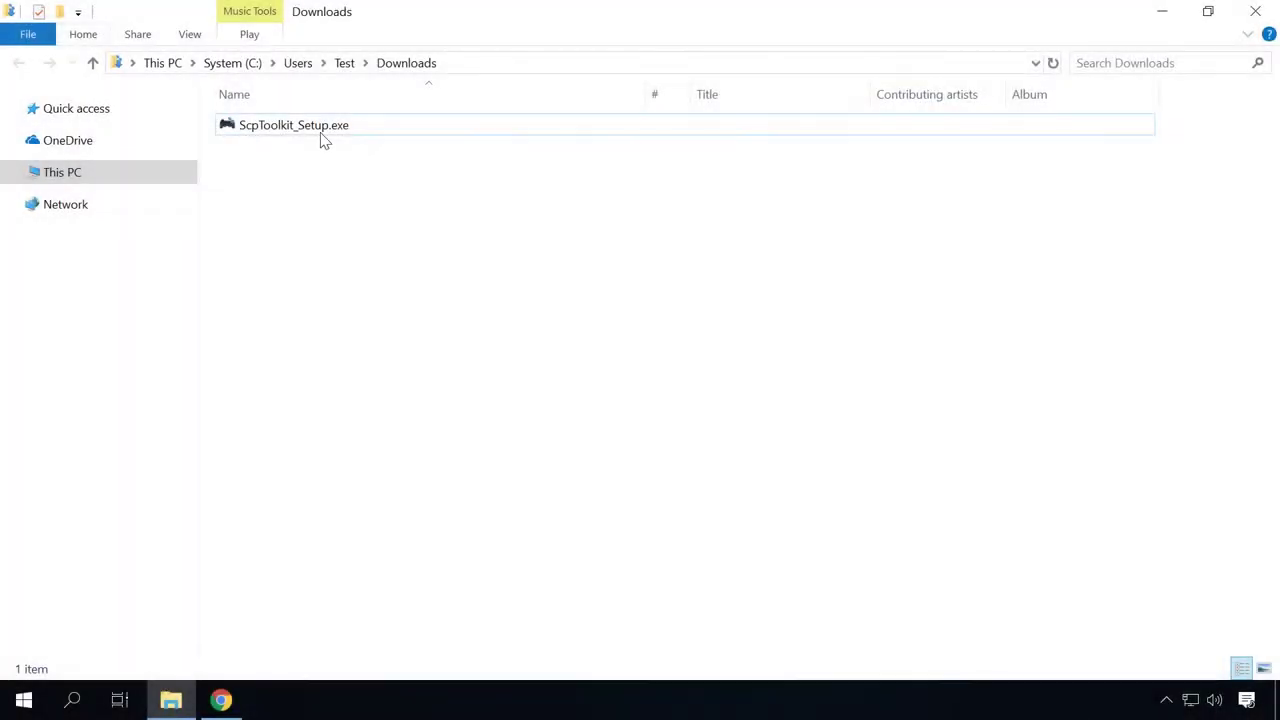
- Run ScpToolkit_Setup.exe from Downloads as administrator and approve the UAC prompt
left_click(322, 135)
right_click(322, 135)
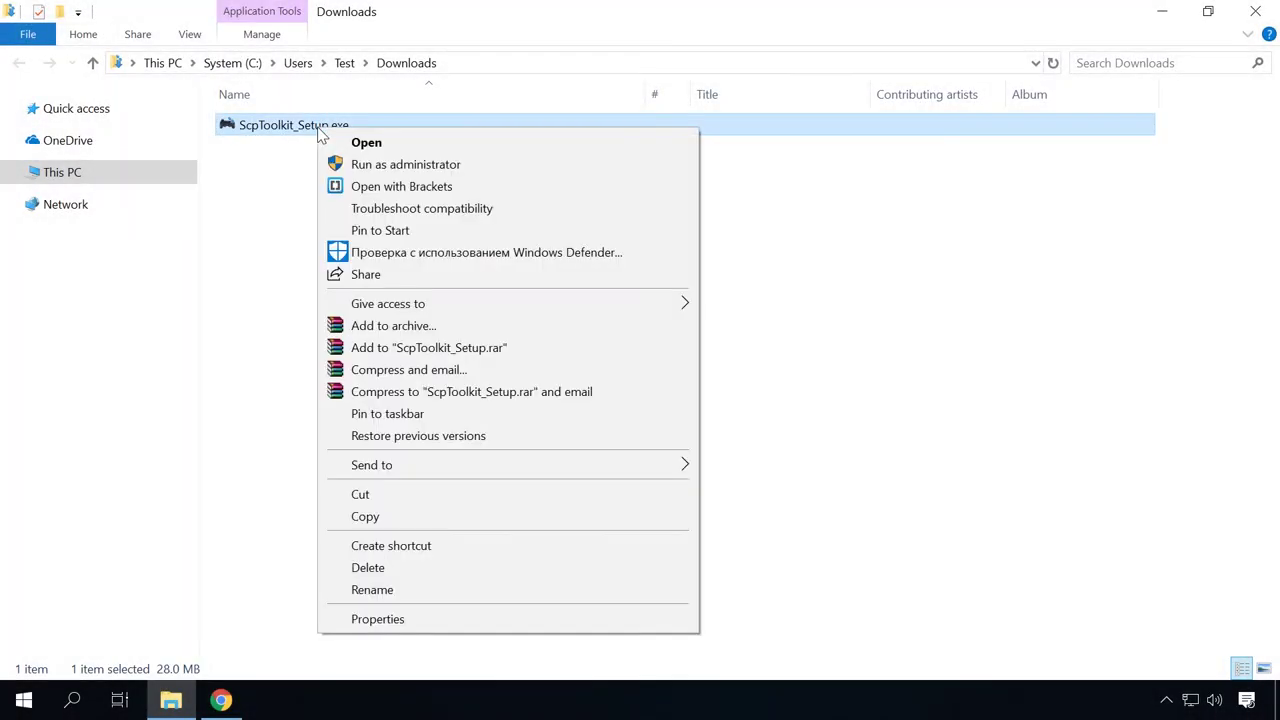
left_click(388, 165)
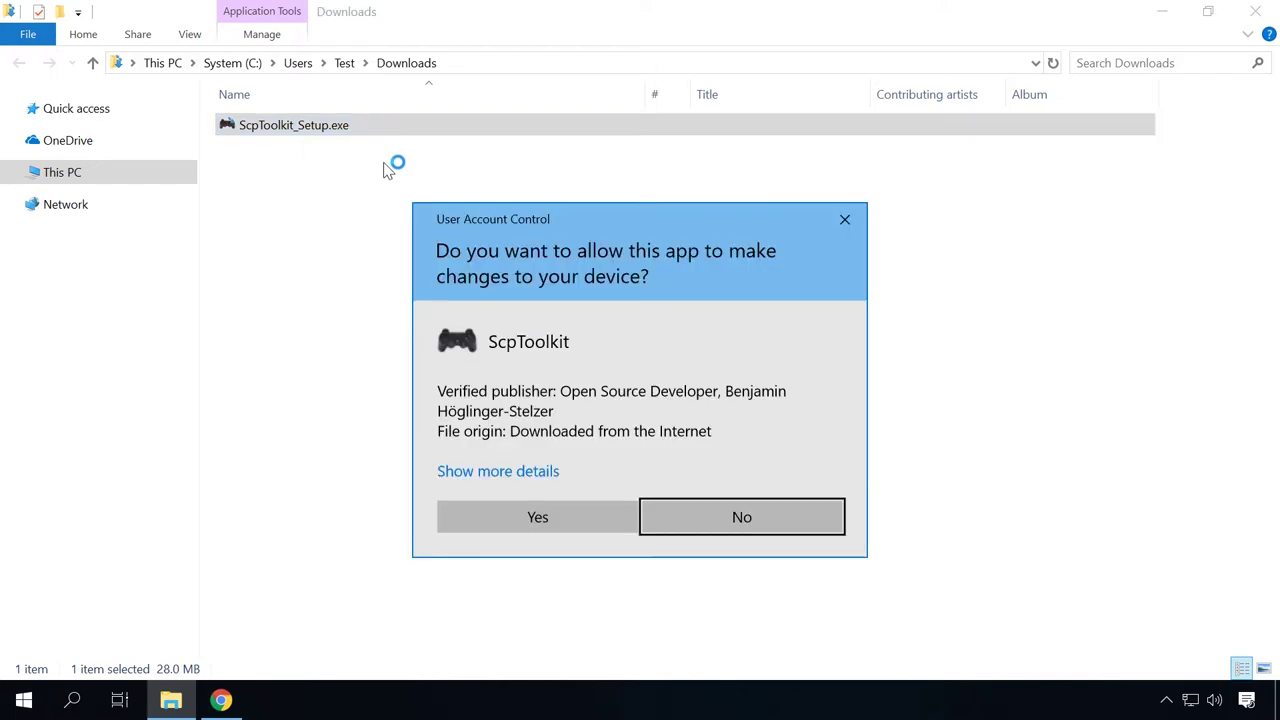
left_click(510, 525)
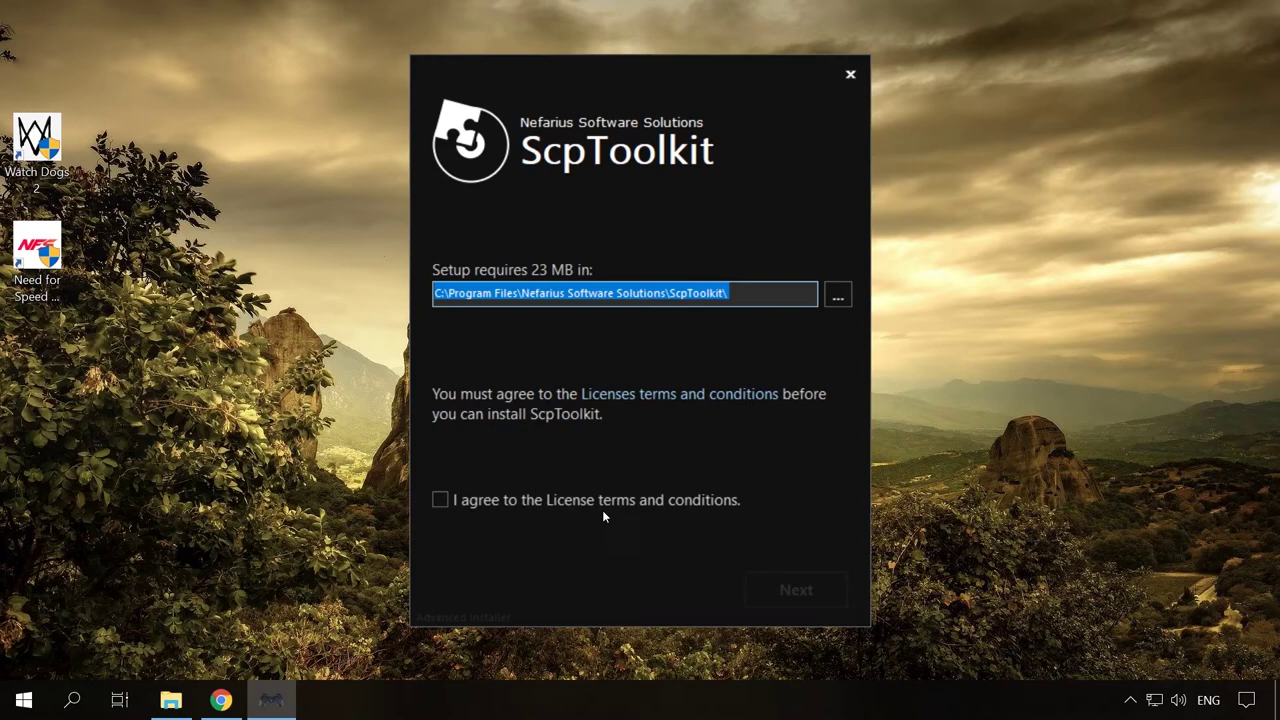
- Accept the license, include the ScpToolkit Bluetooth Pair Utility feature, and install
left_click(440, 500)
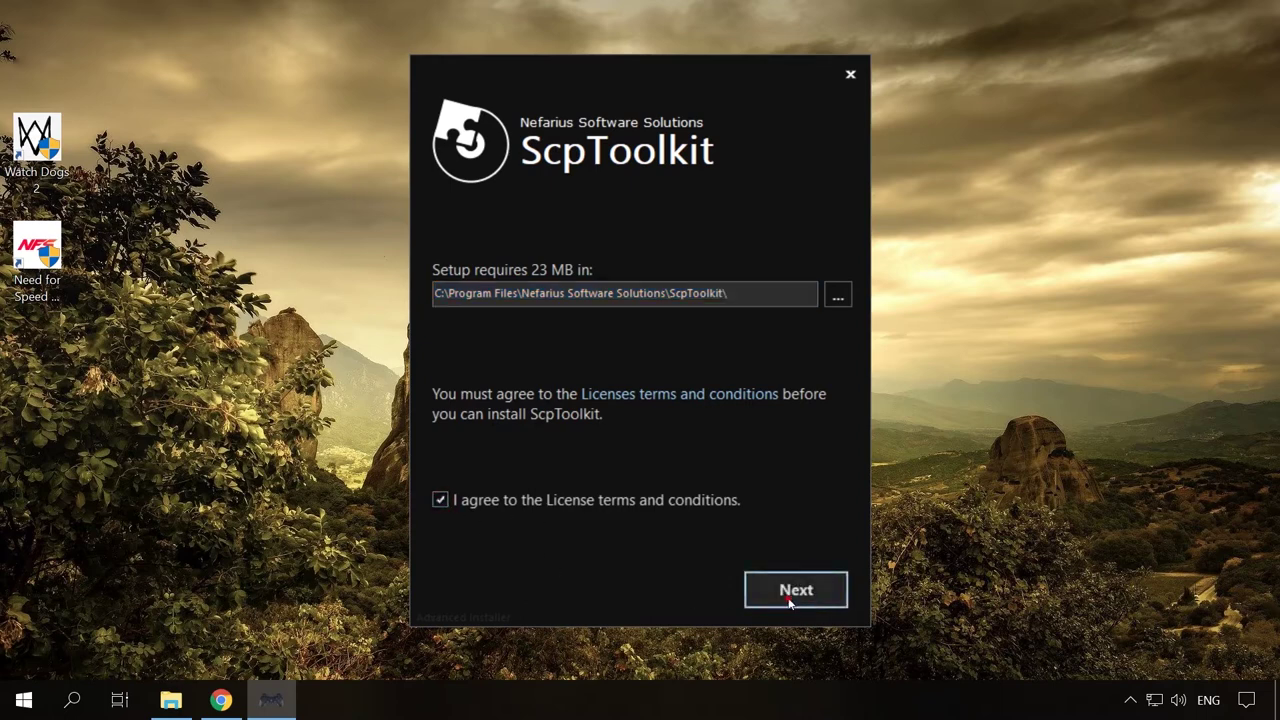
left_click(795, 596)
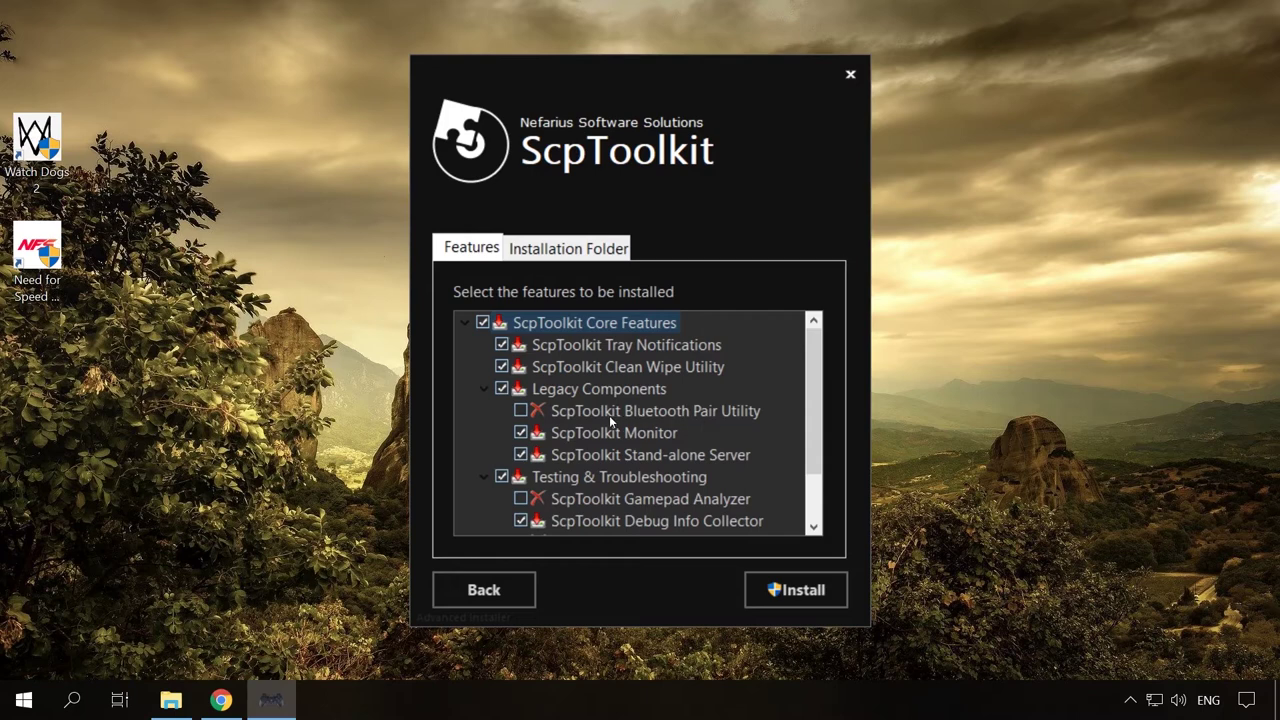
left_click(521, 411)
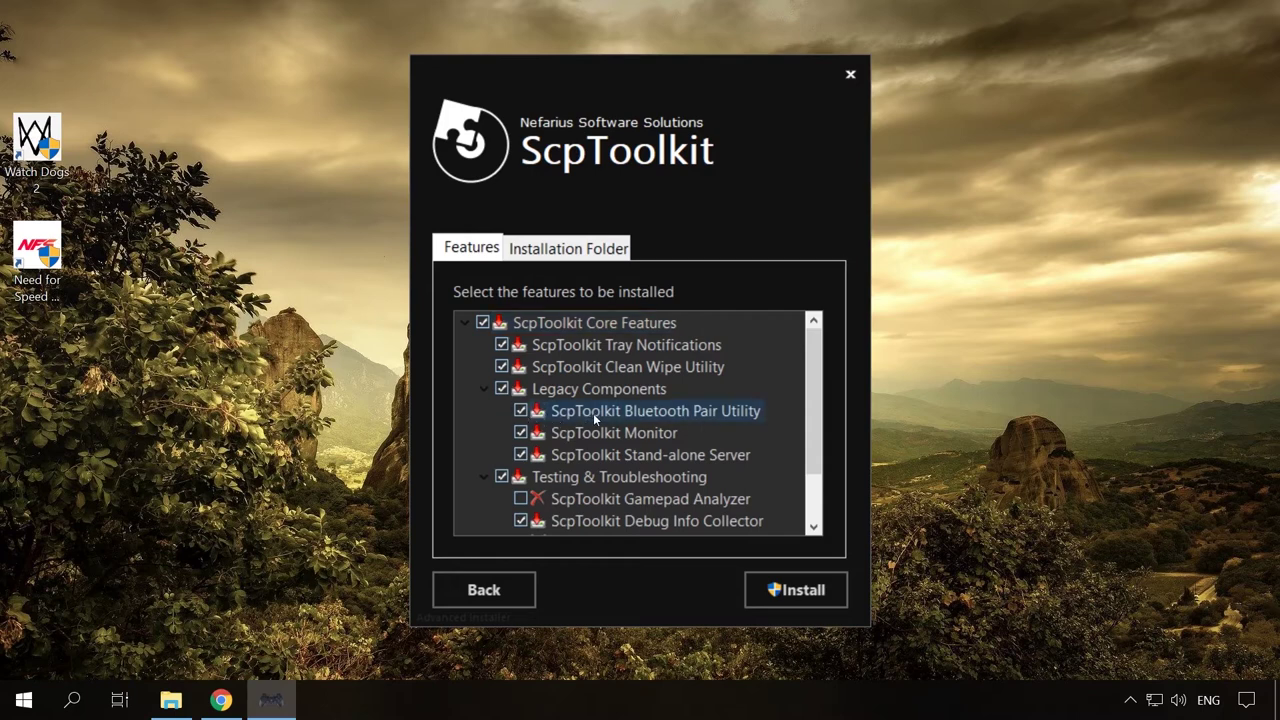
left_click(790, 600)
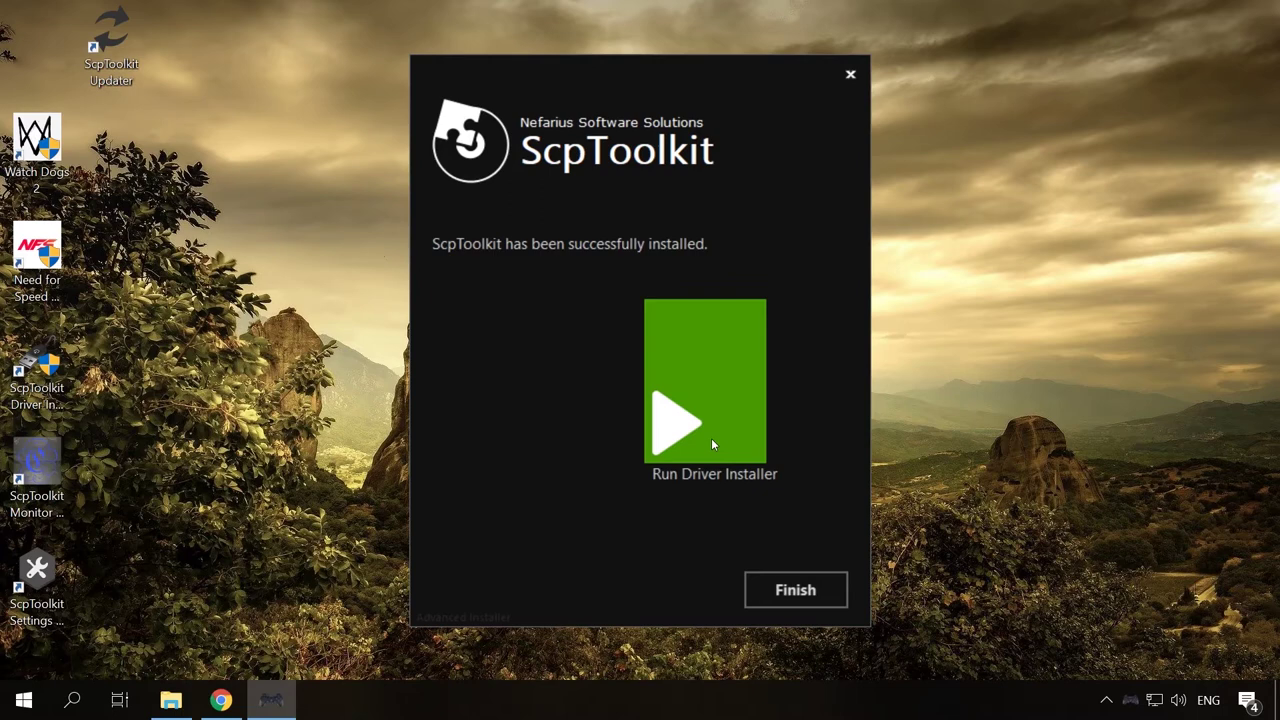
- In the Driver Installer, select PS3 GamePad as the Bluetooth dongle
left_click(711, 442)
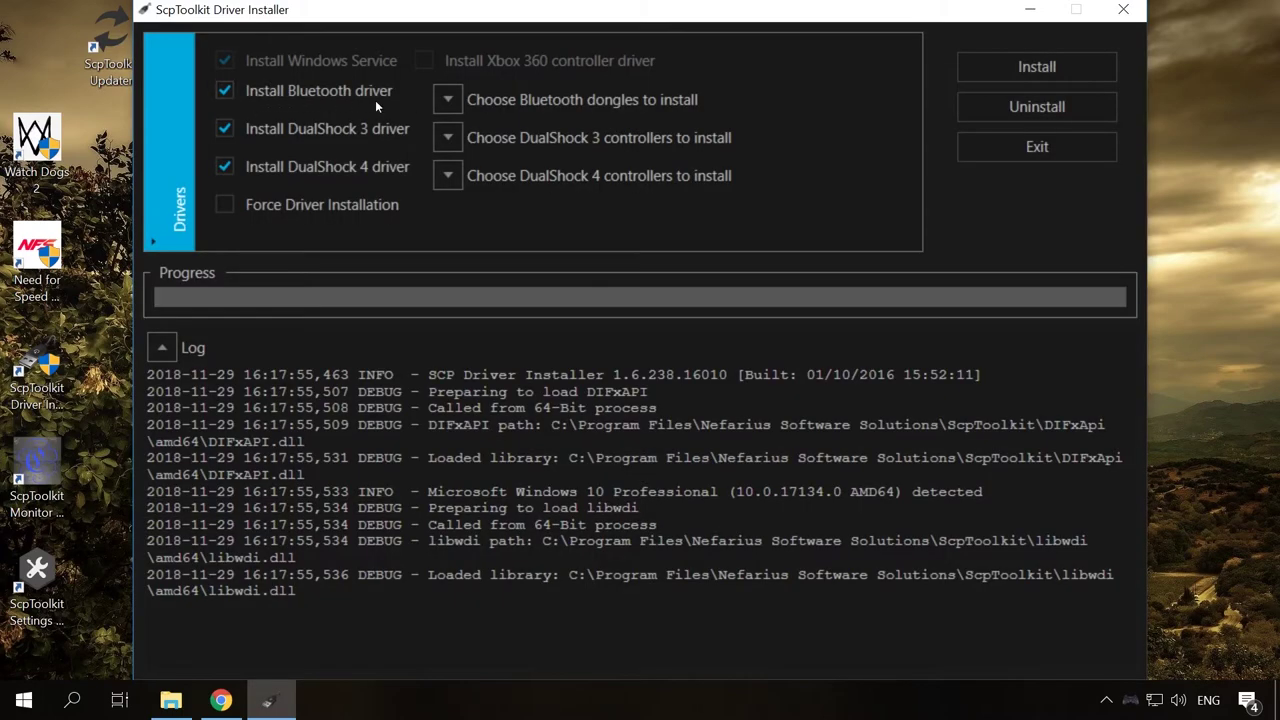
left_click(448, 100)
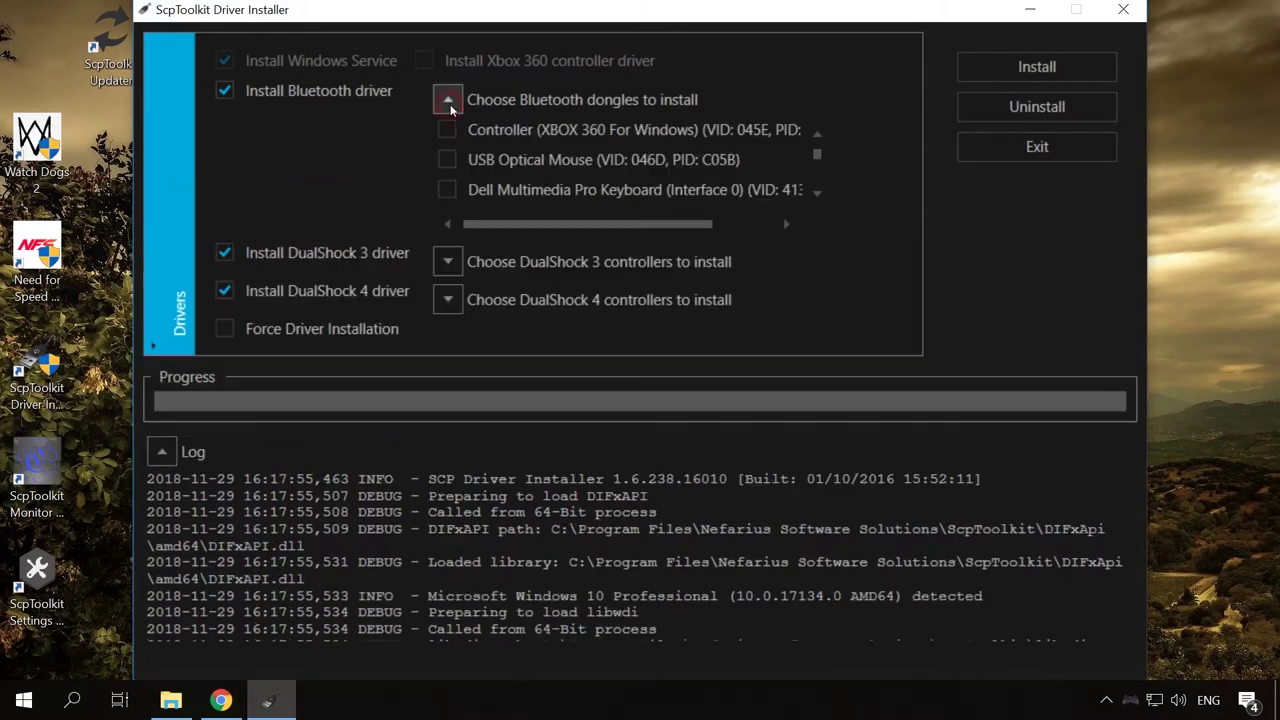
scroll(457, 160, "down", 1)
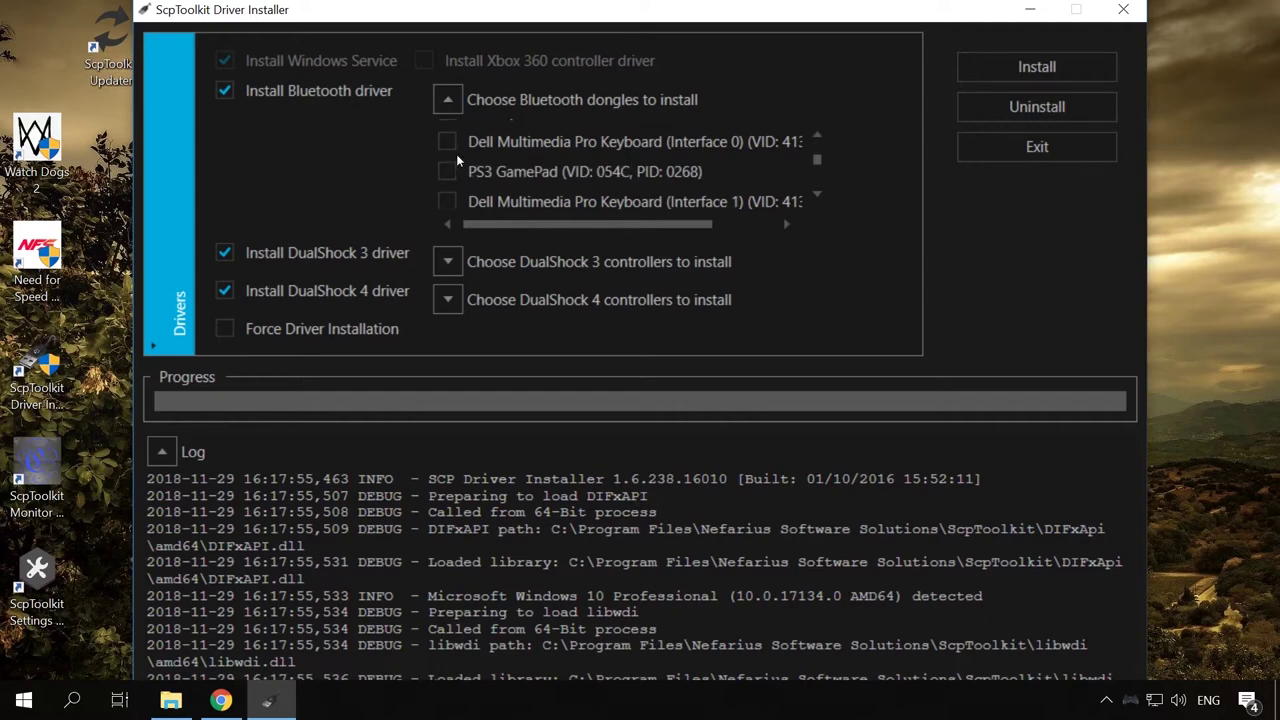
left_click(447, 173)
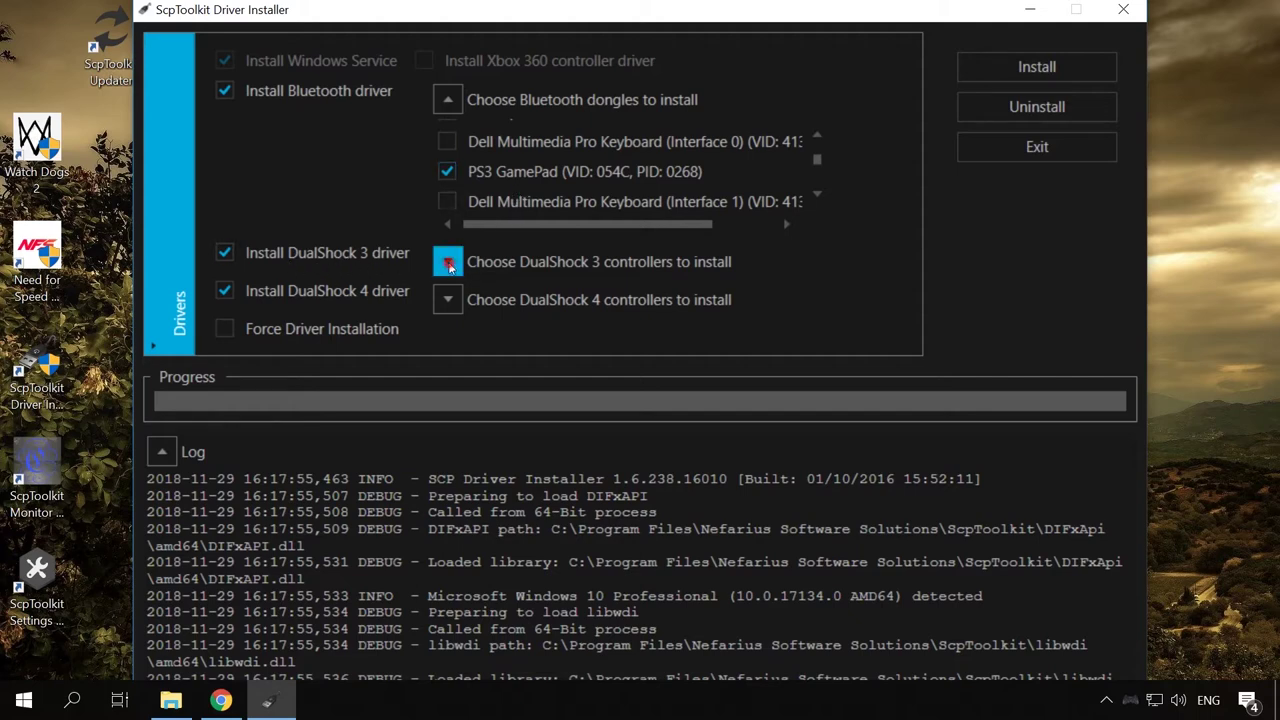
- Select PS3 GamePad under DualShock 3 controllers, leaving the DualShock 4 list collapsed
left_click(448, 263)
scroll(488, 312, "down", 1)
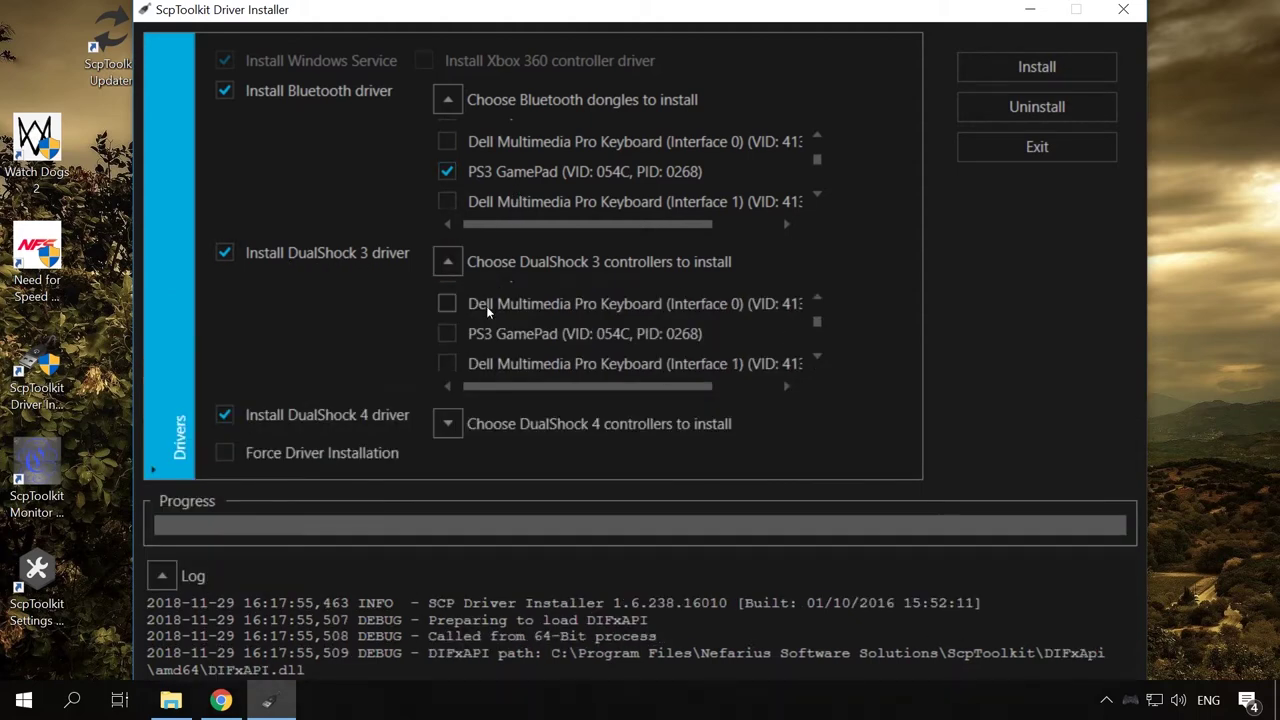
left_click(447, 333)
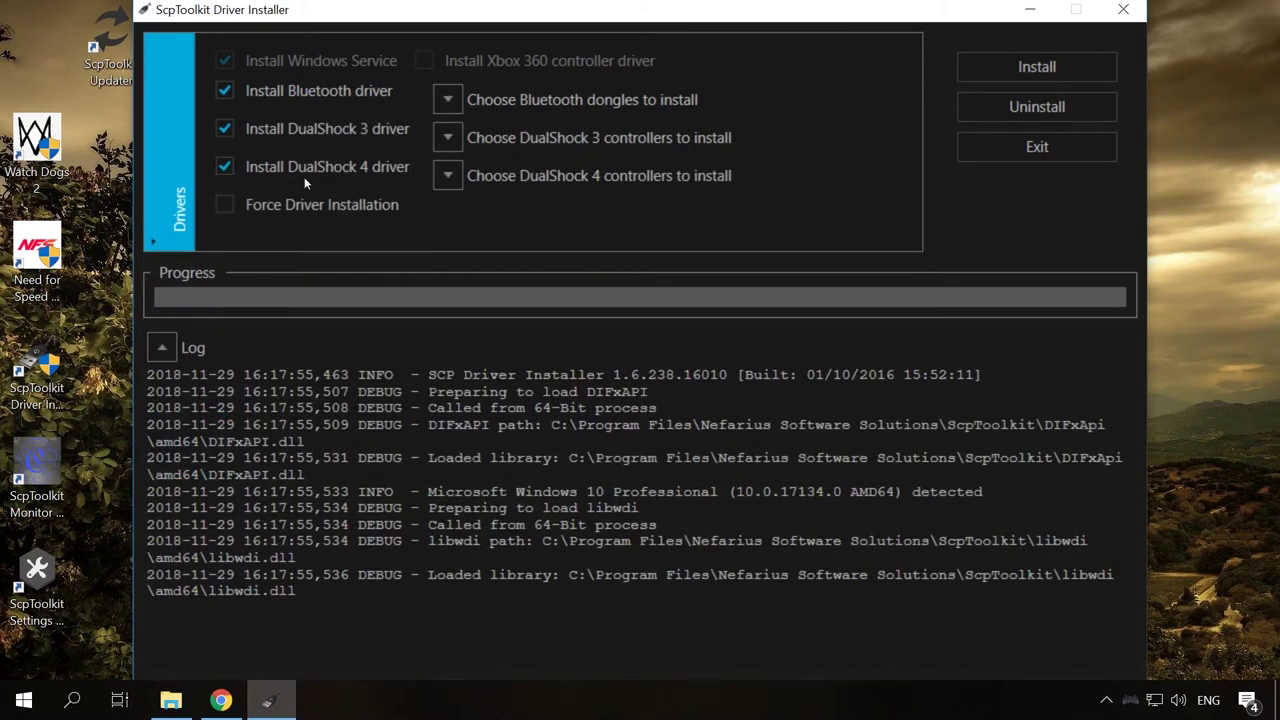
left_click(449, 176)
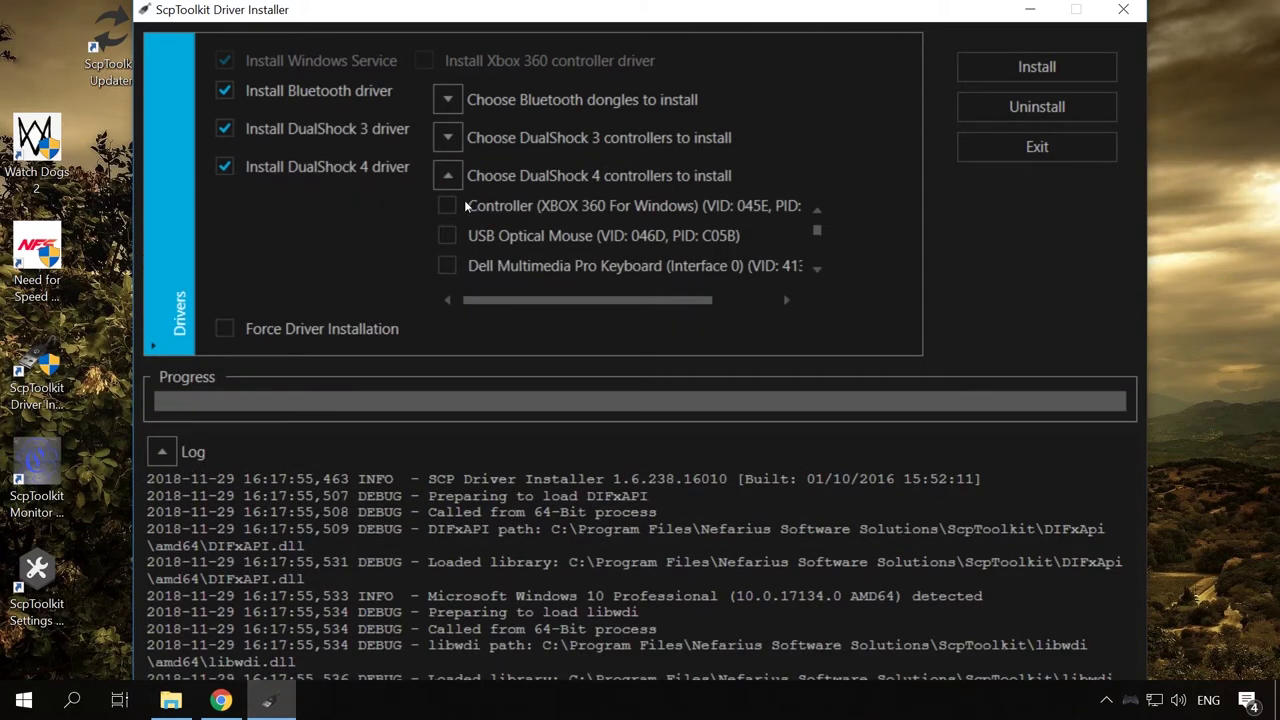
scroll(465, 214, "down", 1)
left_click(447, 177)
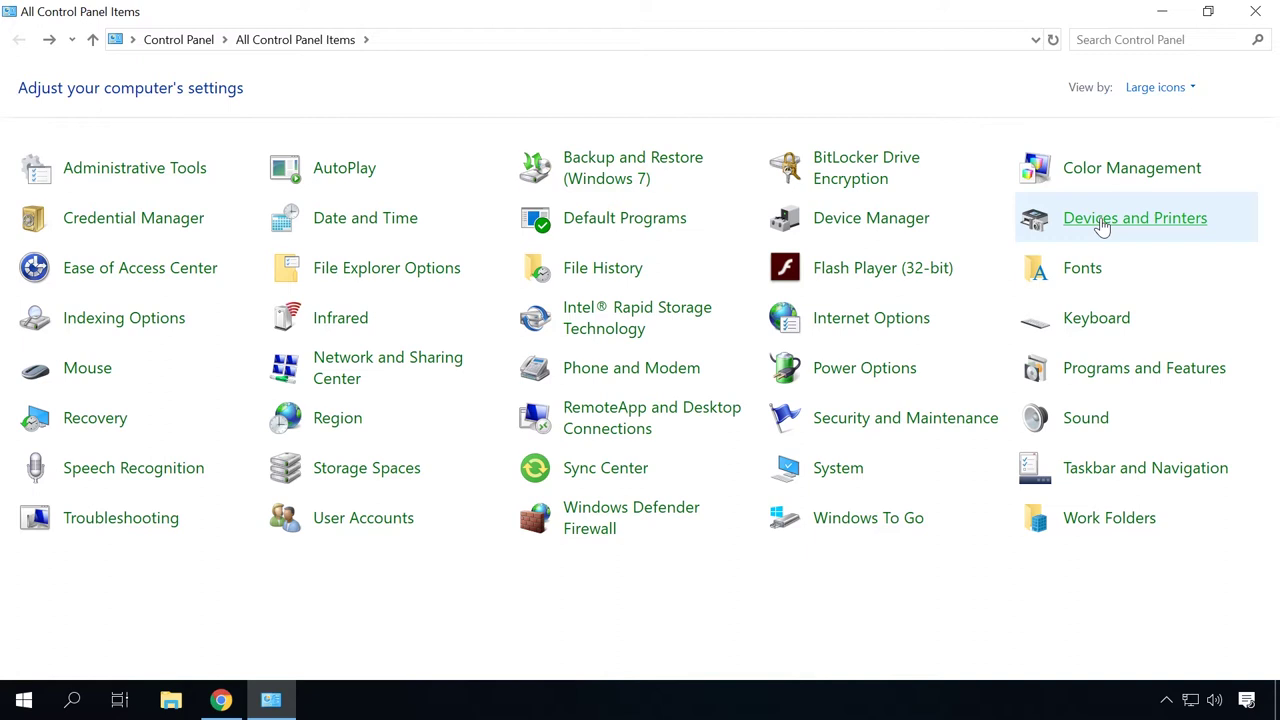
- Open the Xbox 360 Controller's game controller Properties from Devices and Printers to test it
left_click(1103, 226)
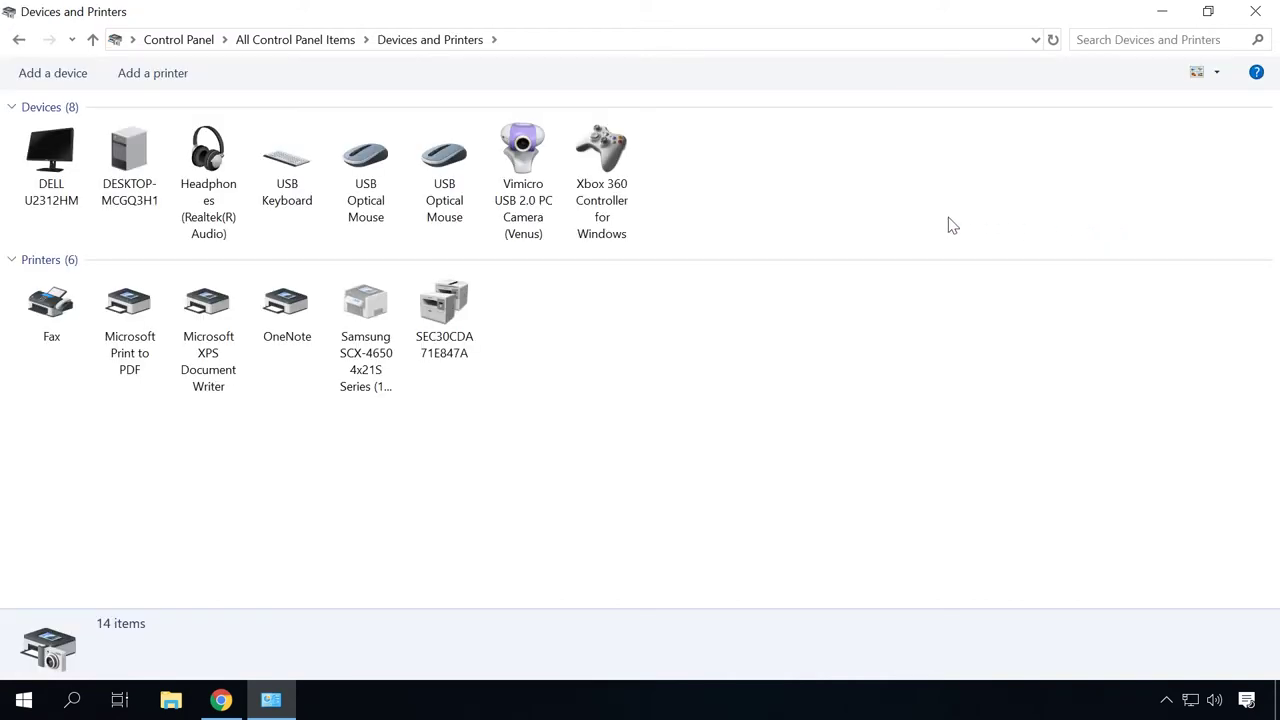
right_click(627, 236)
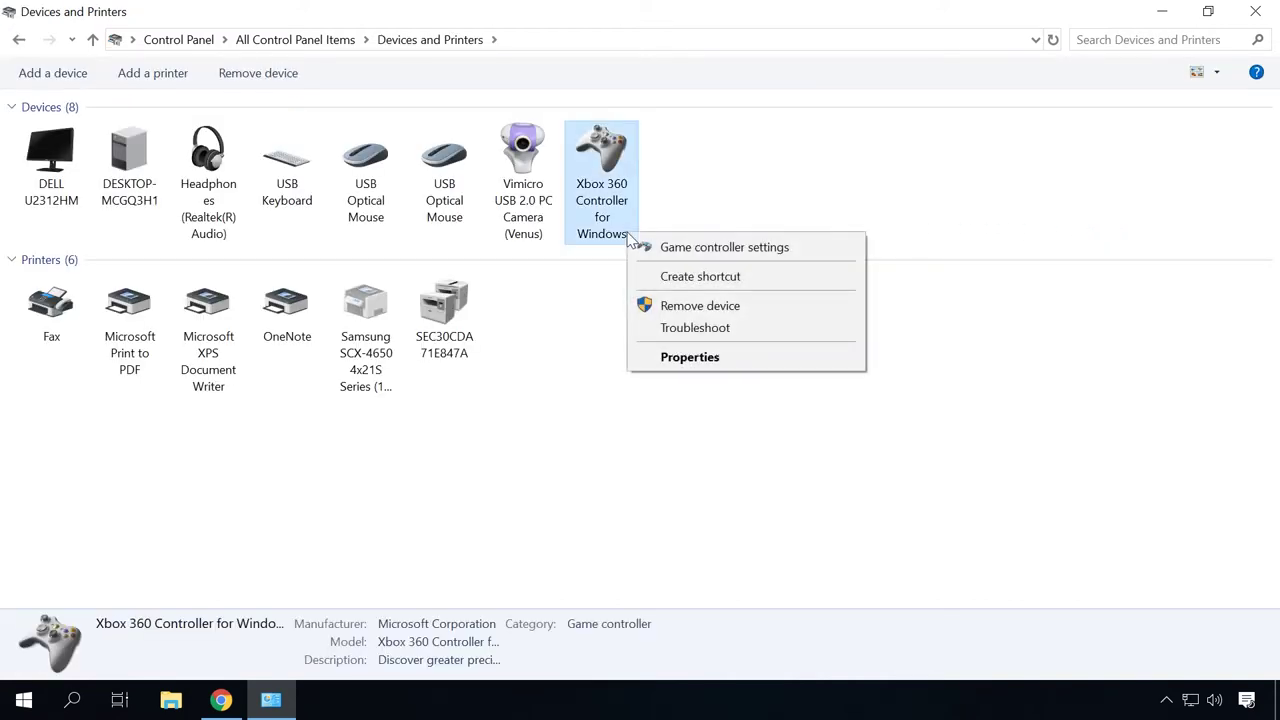
left_click(672, 252)
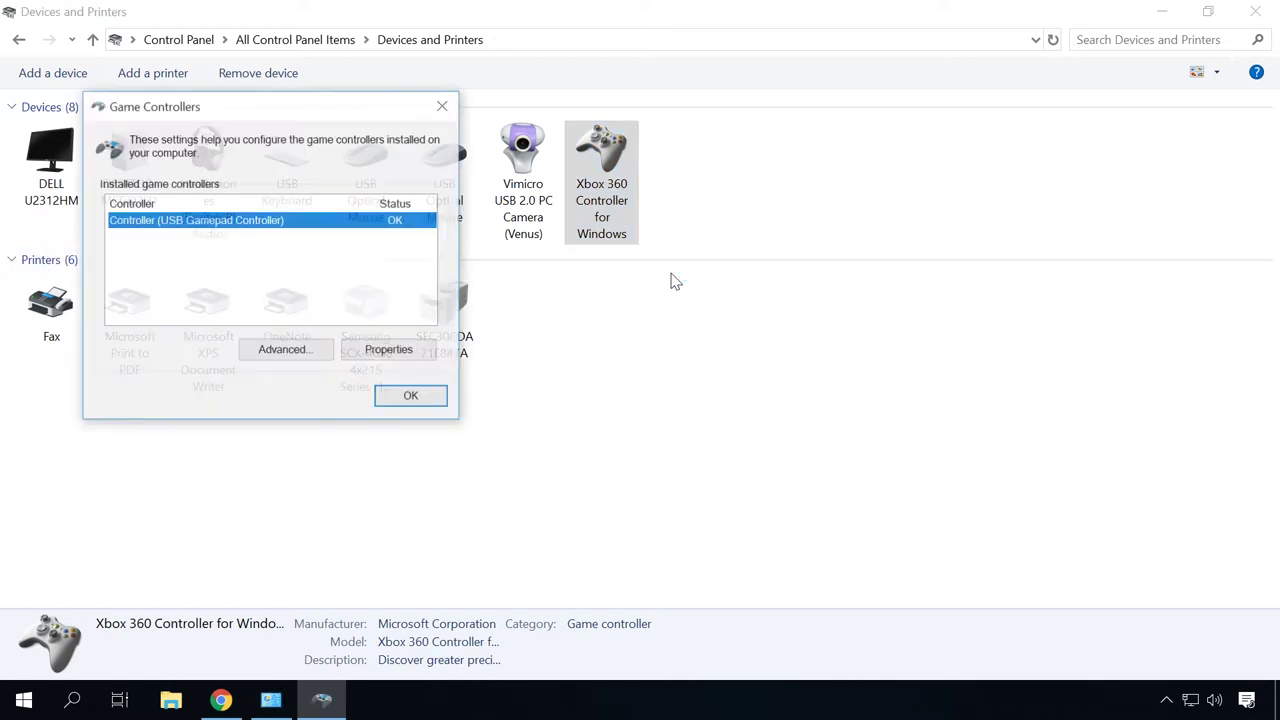
left_click(377, 357)
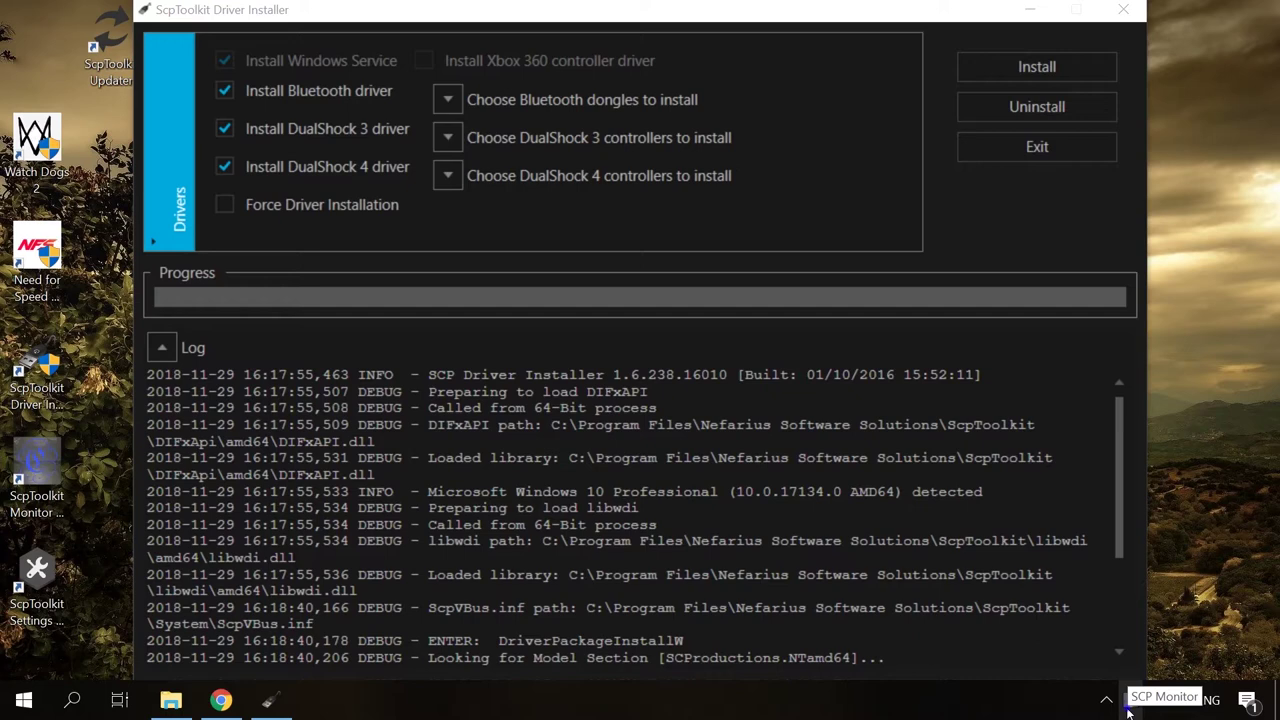
- Open the XInput Tester from the SCP Monitor tray icon
right_click(1128, 708)
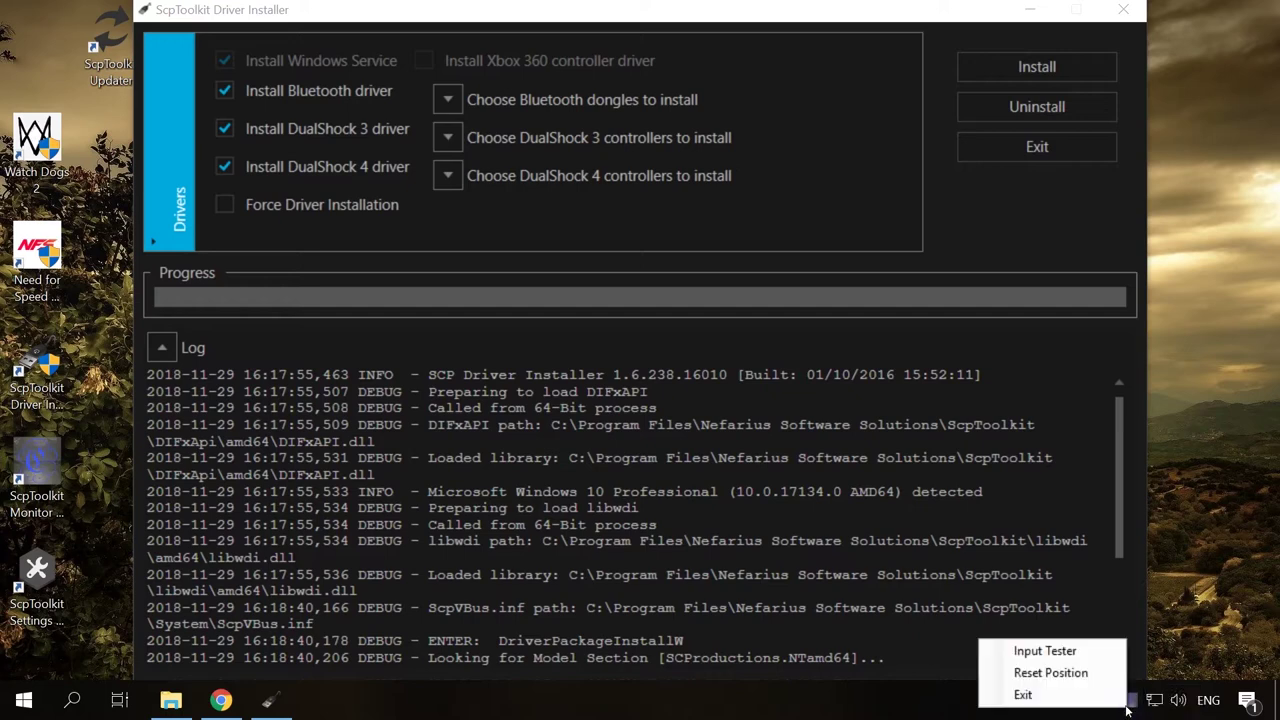
left_click(1054, 660)
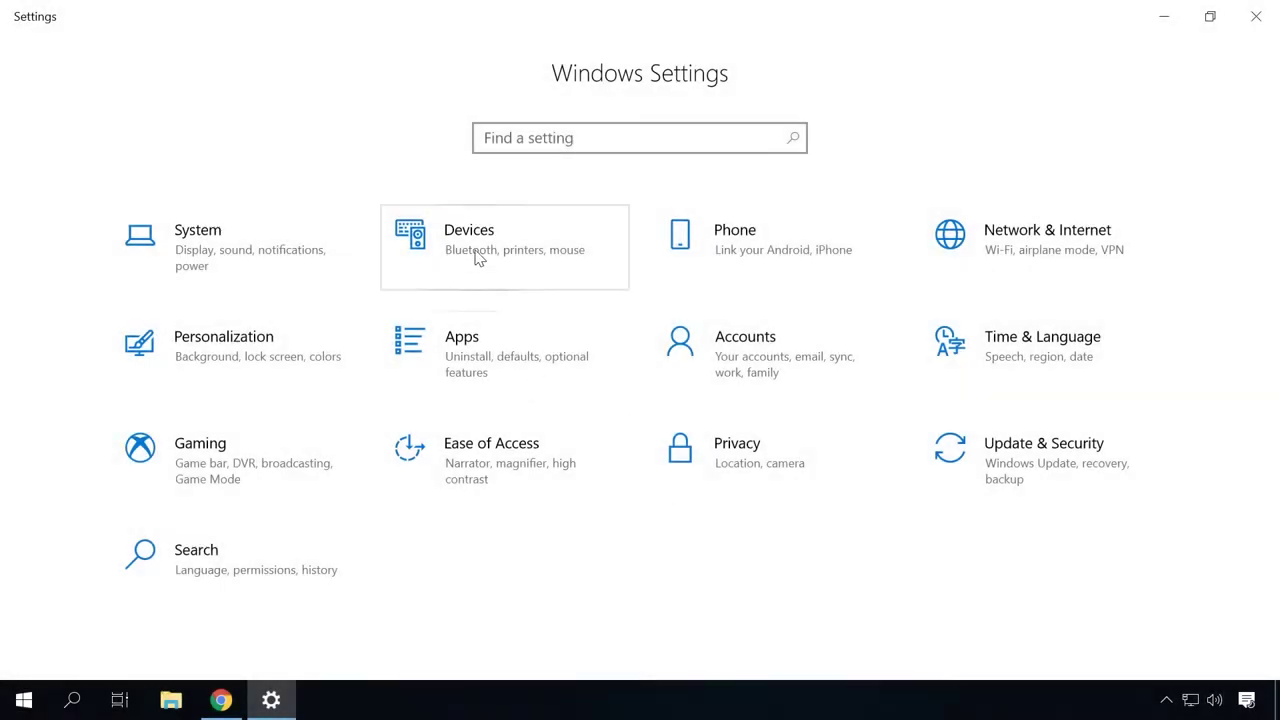
- Go to Devices in Windows Settings and scroll through the Bluetooth & other devices list
left_click(478, 258)
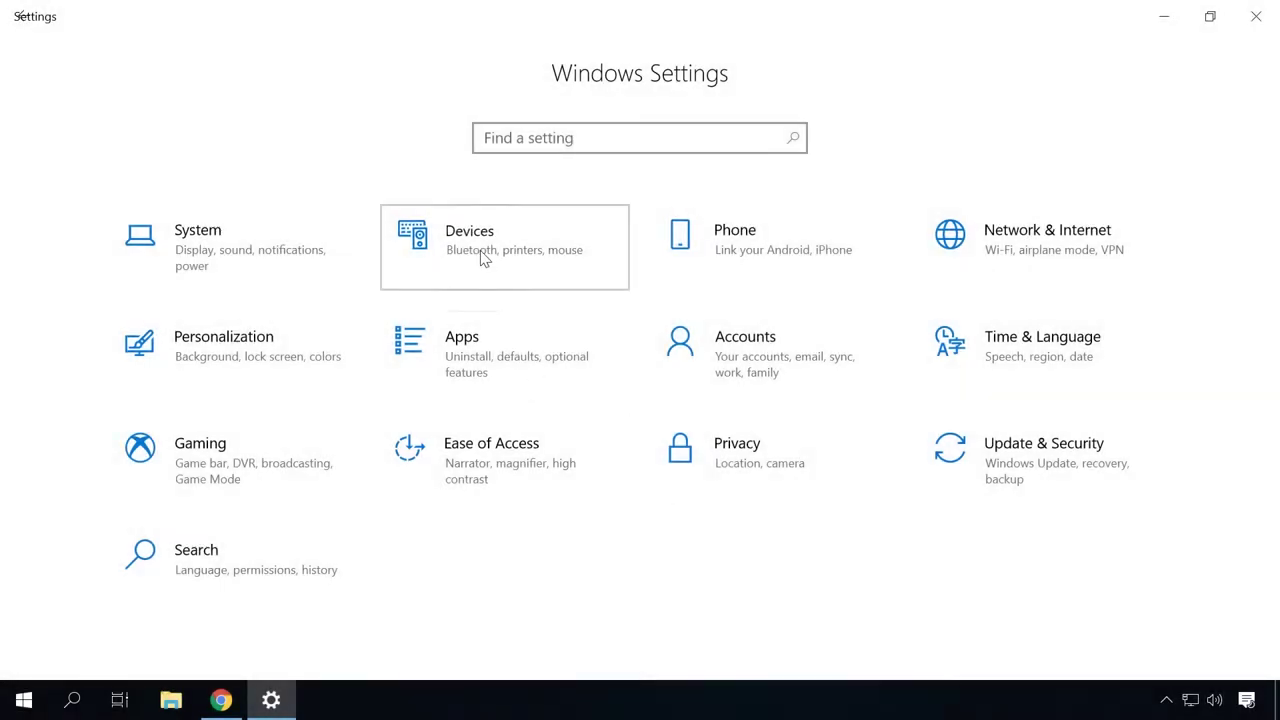
left_click(221, 222)
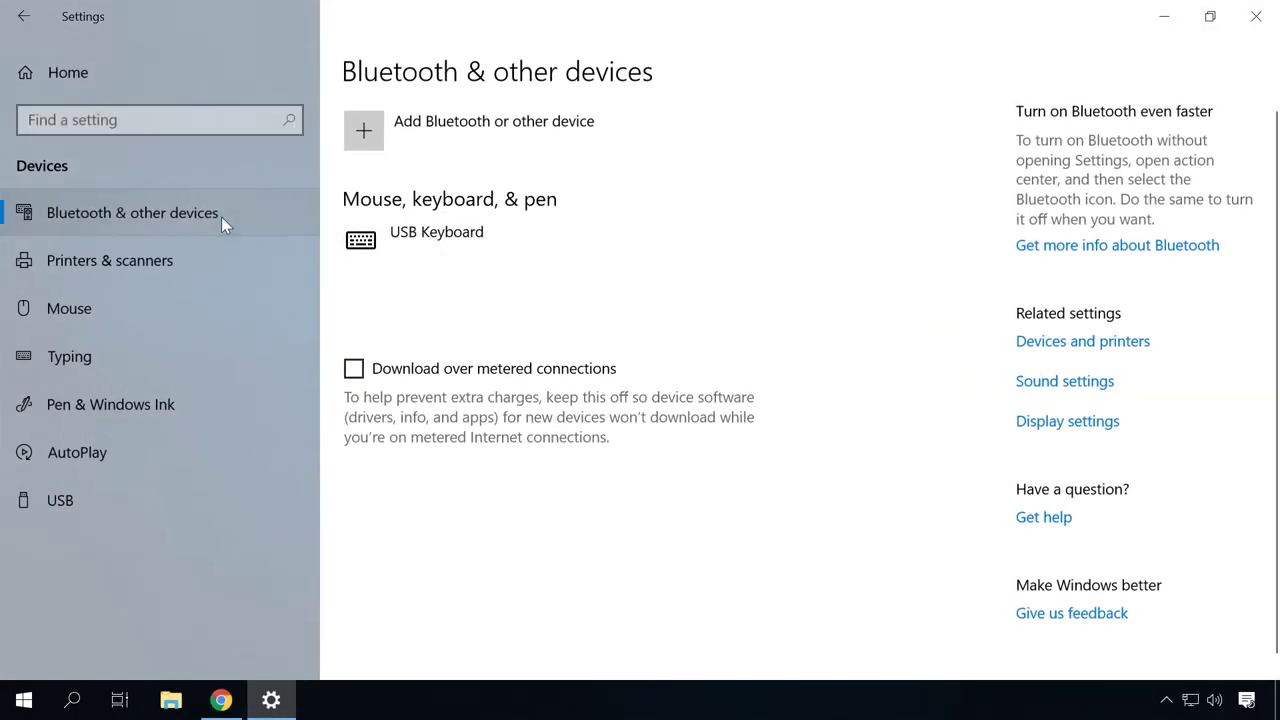
scroll(523, 286, "down", 3)
scroll(530, 287, "down", 3)
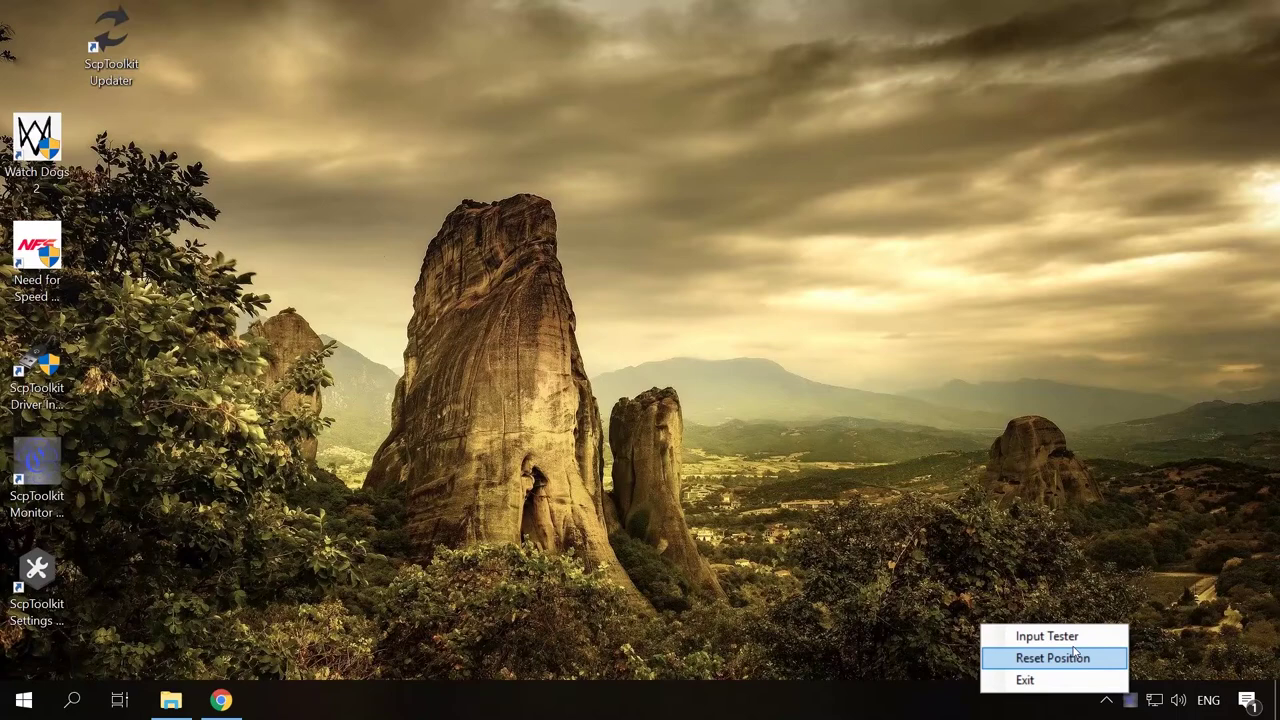
- Open the XInput Tester again from the SCP Monitor tray icon
left_click(1068, 637)
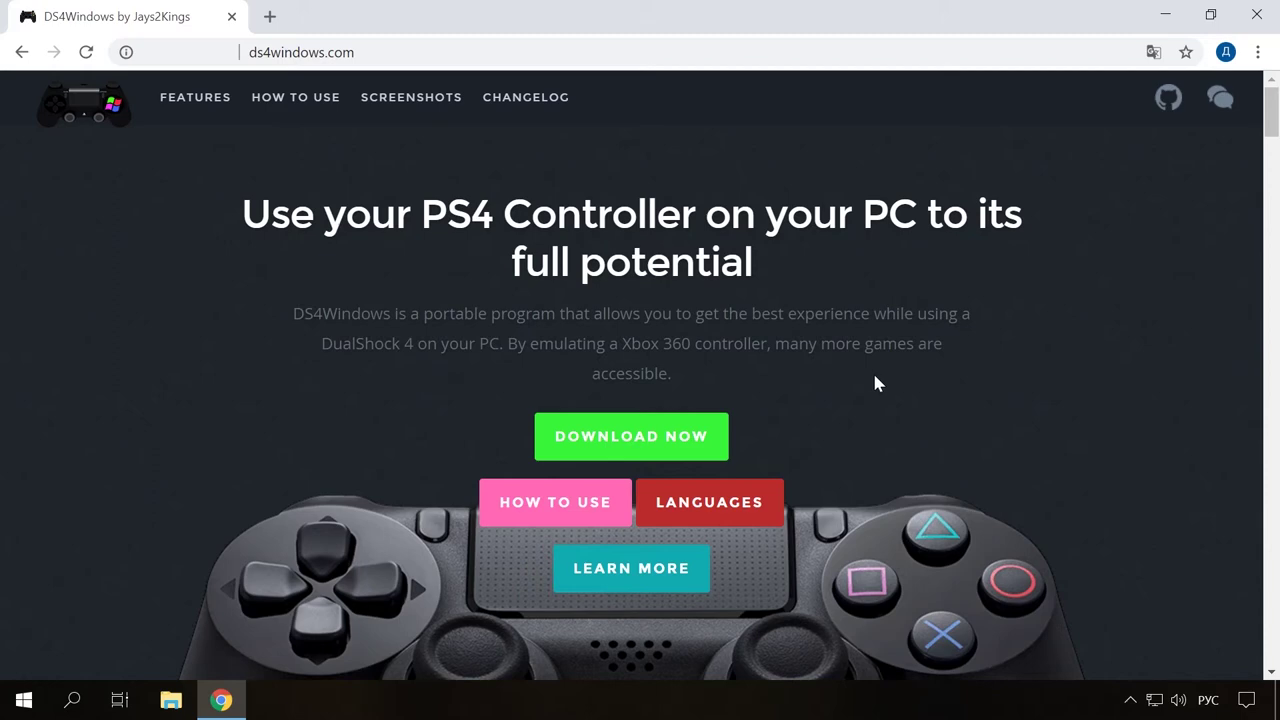
- Download DS4Windows.zip from the Assets of its GitHub release page
left_click(648, 440)
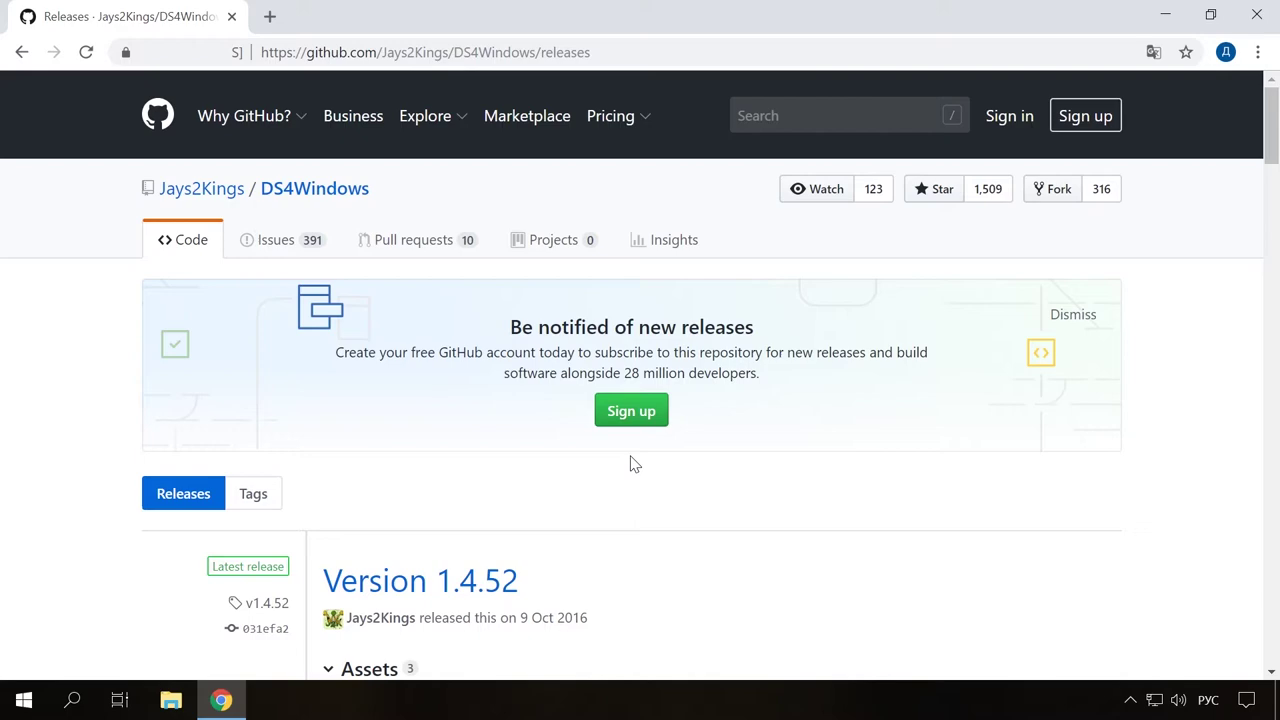
scroll(631, 463, "down", 2)
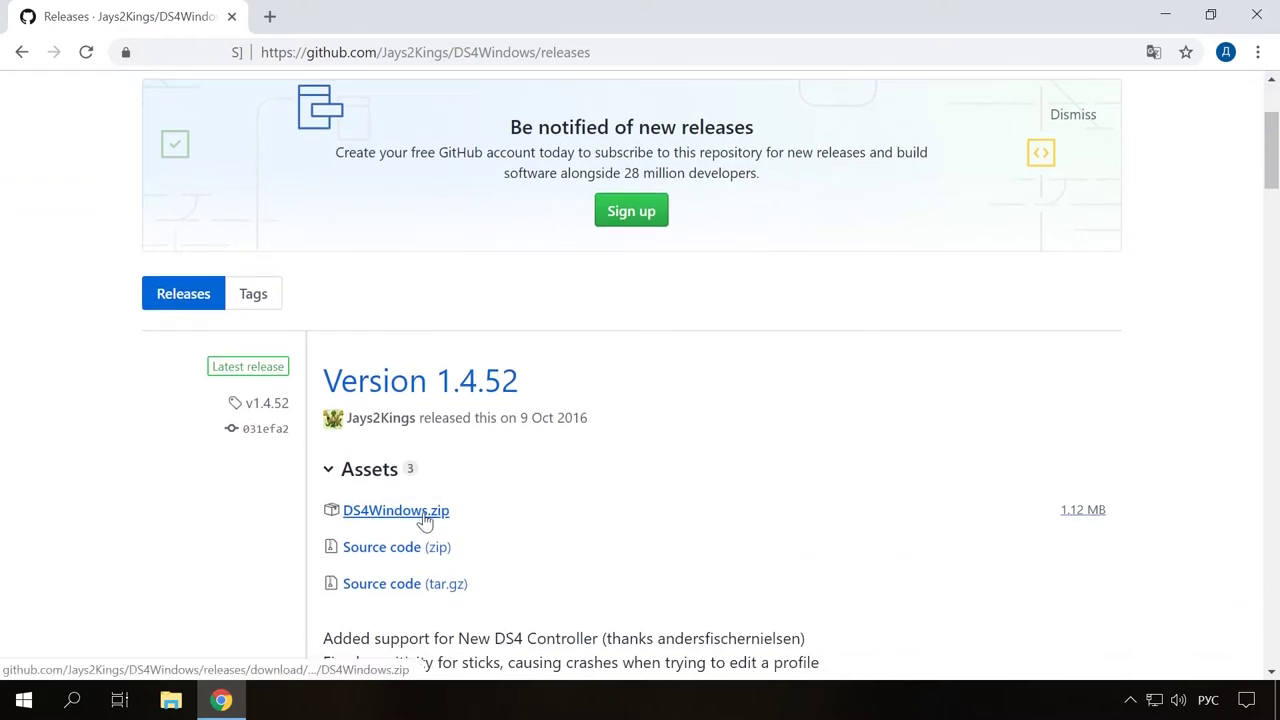
left_click(412, 518)
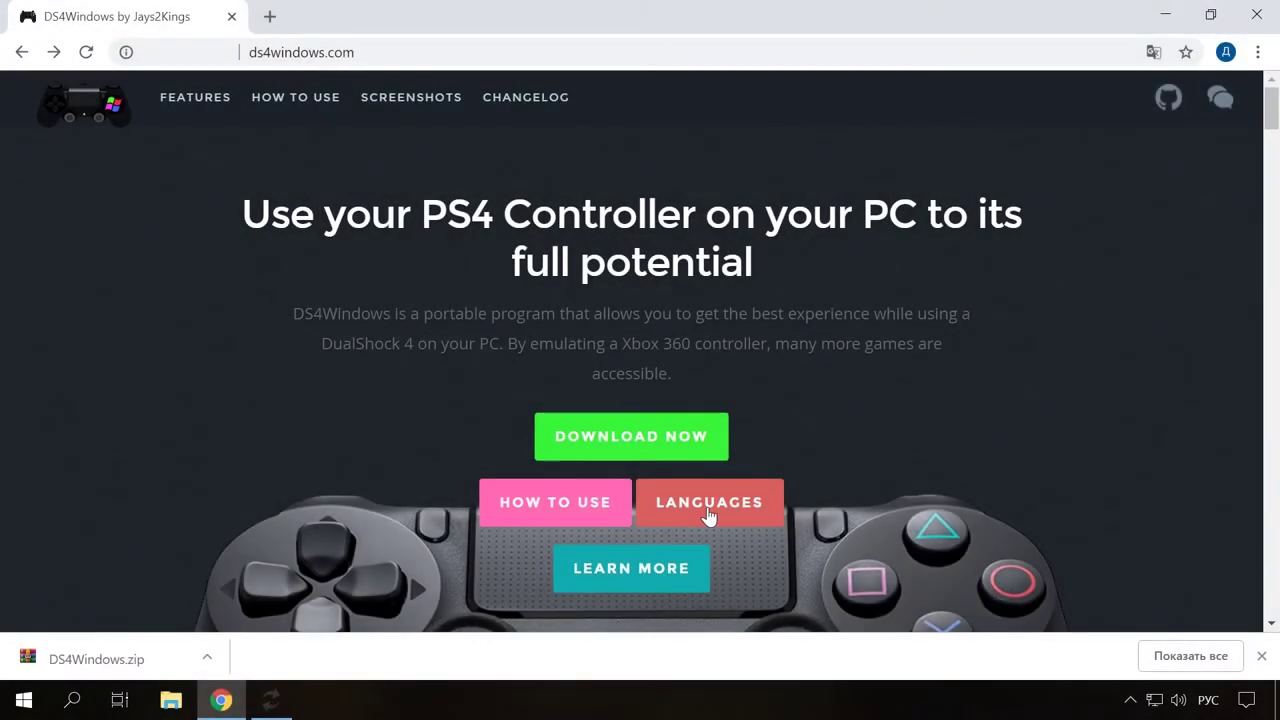
- Download the Russian (Russia) language pack from the DS4Windows LANGUAGES page
left_click(712, 514)
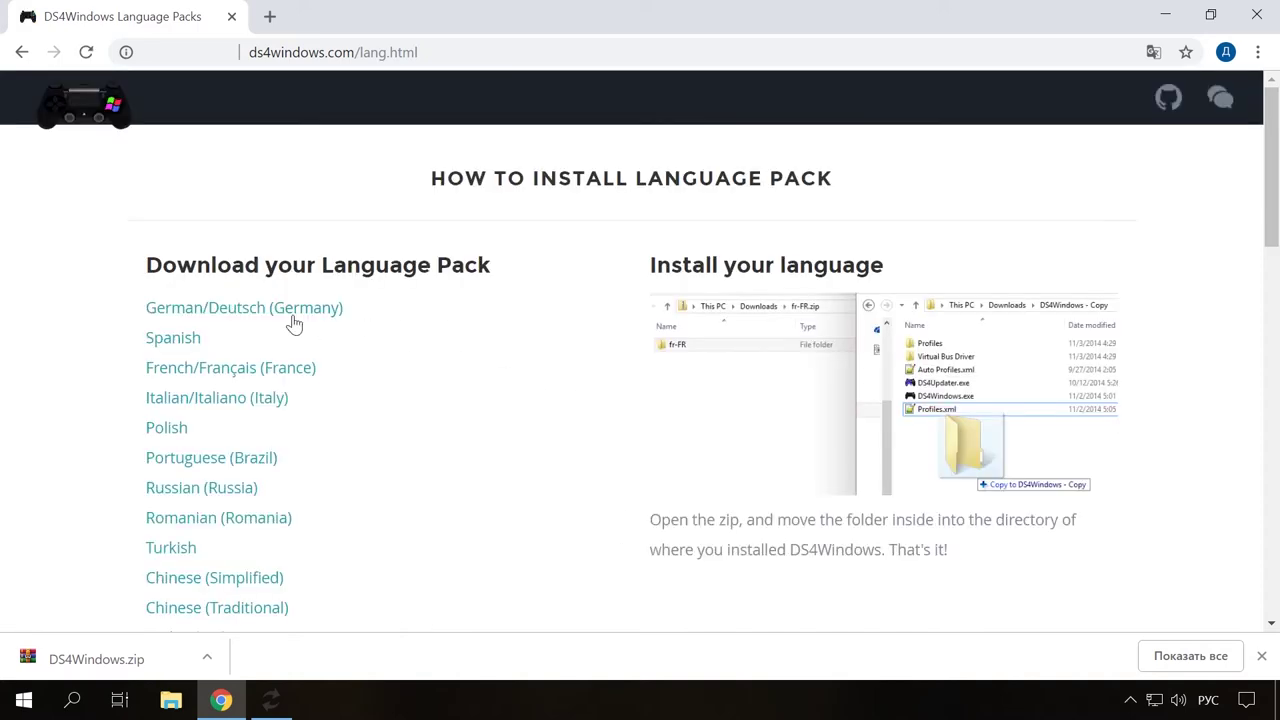
scroll(177, 343, "down", 1)
left_click(192, 392)
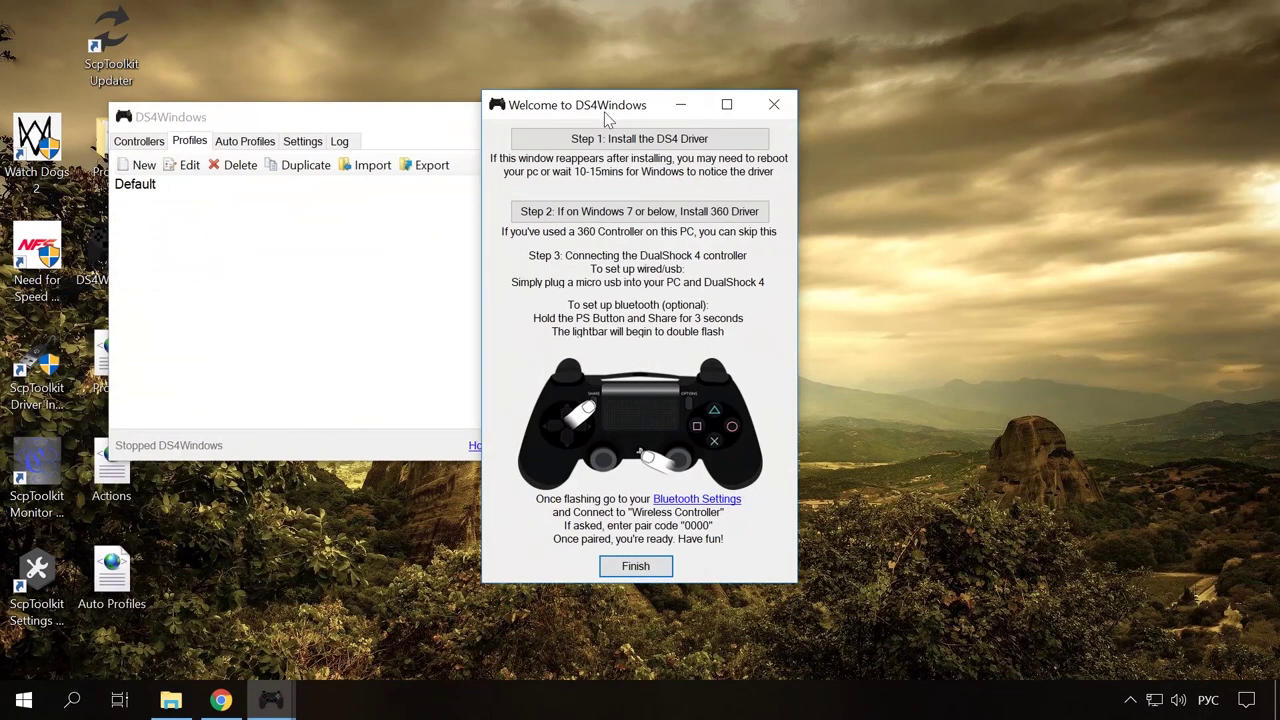
- Run Step 1: Install the DS4 Driver, then finish the Welcome window once installation completes
left_click(651, 145)
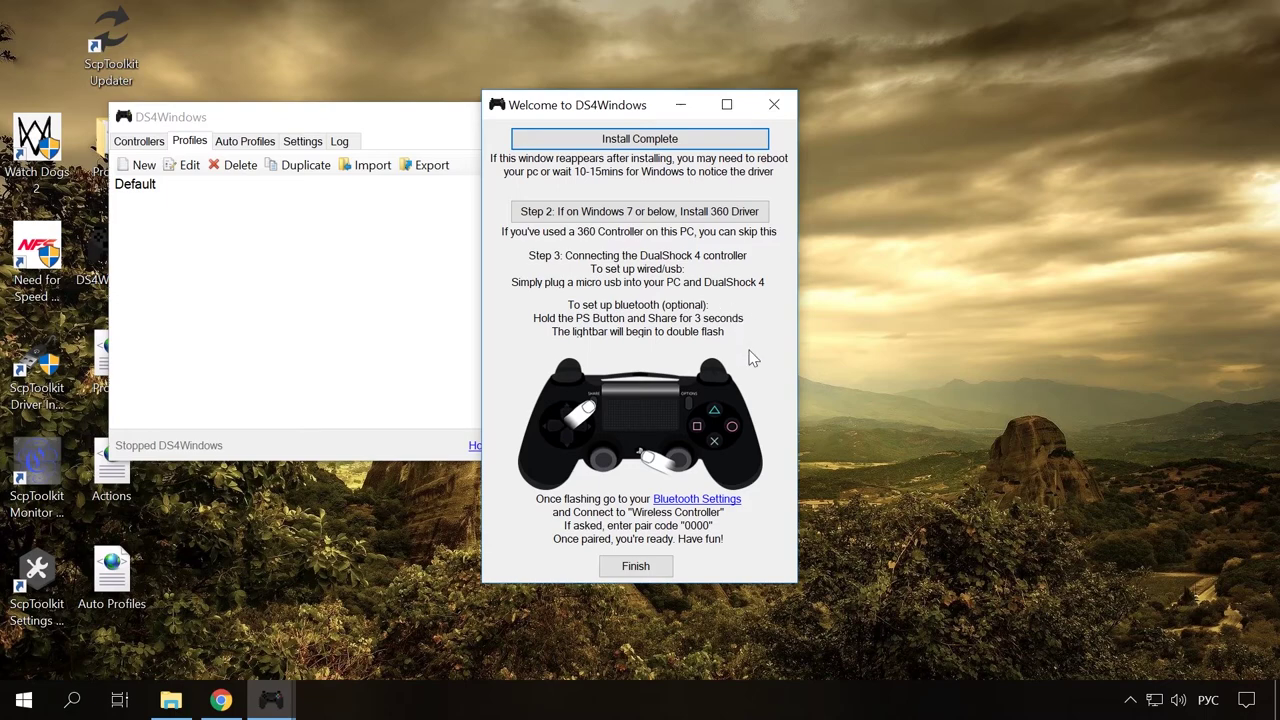
left_click(640, 568)
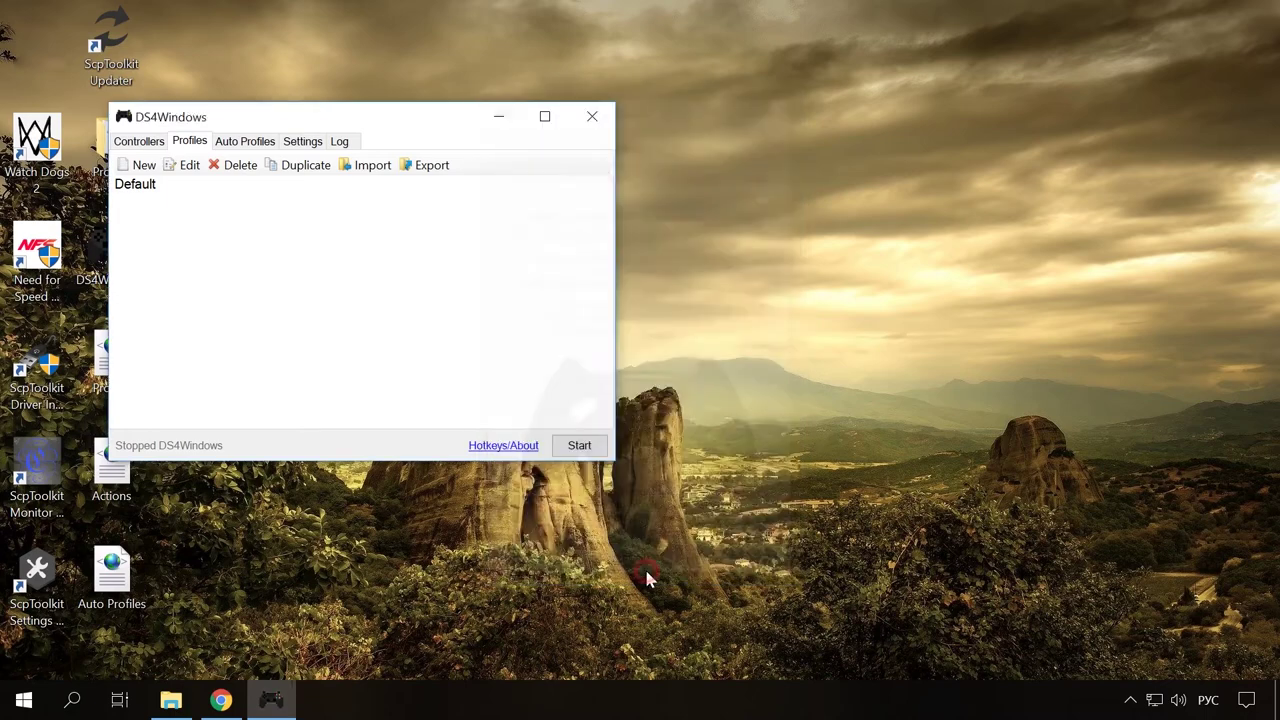
- Start DS4Windows from the Controllers tab, browse Profiles, and tick Hide DS4 Controller in Settings
left_click(140, 142)
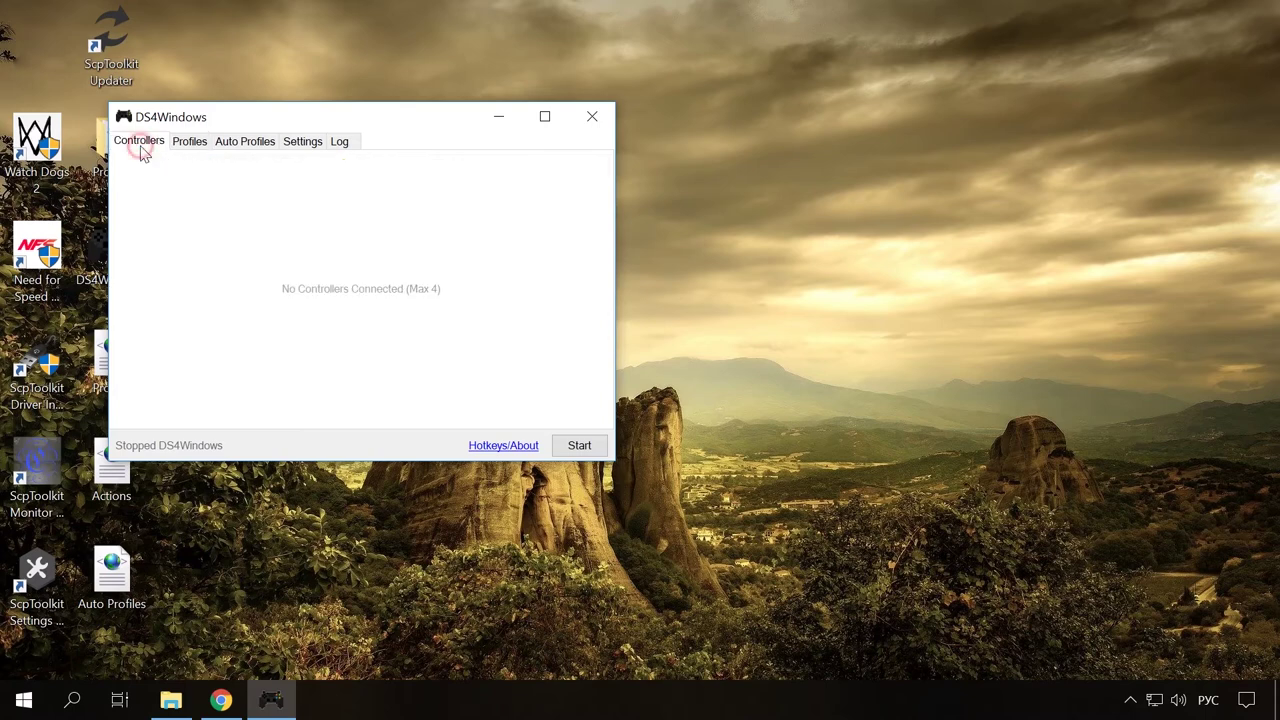
left_click(580, 449)
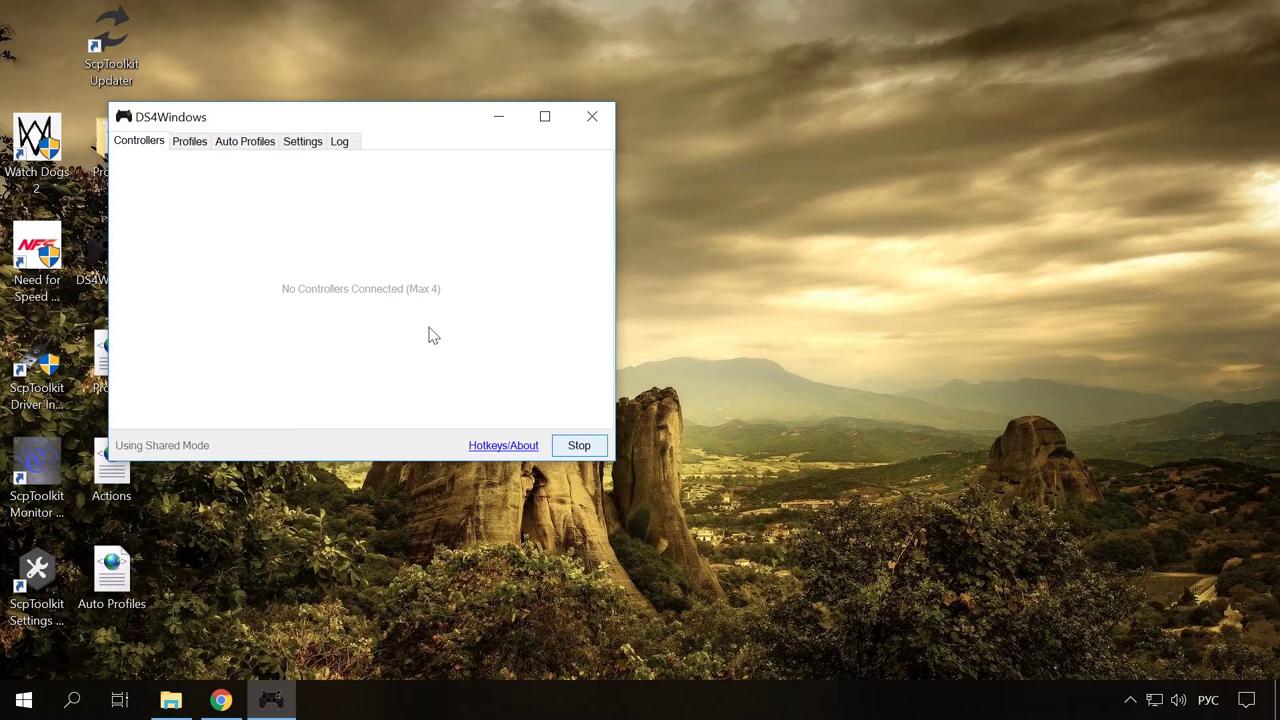
left_click(189, 142)
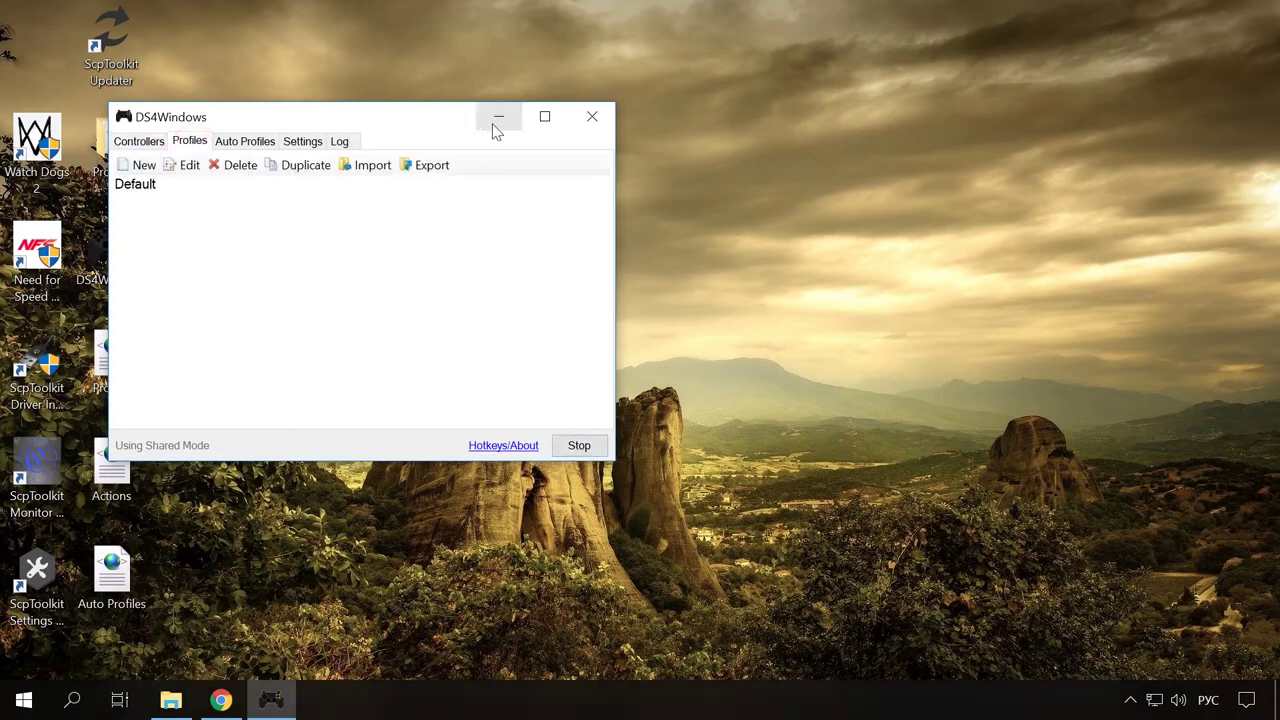
left_click(160, 143)
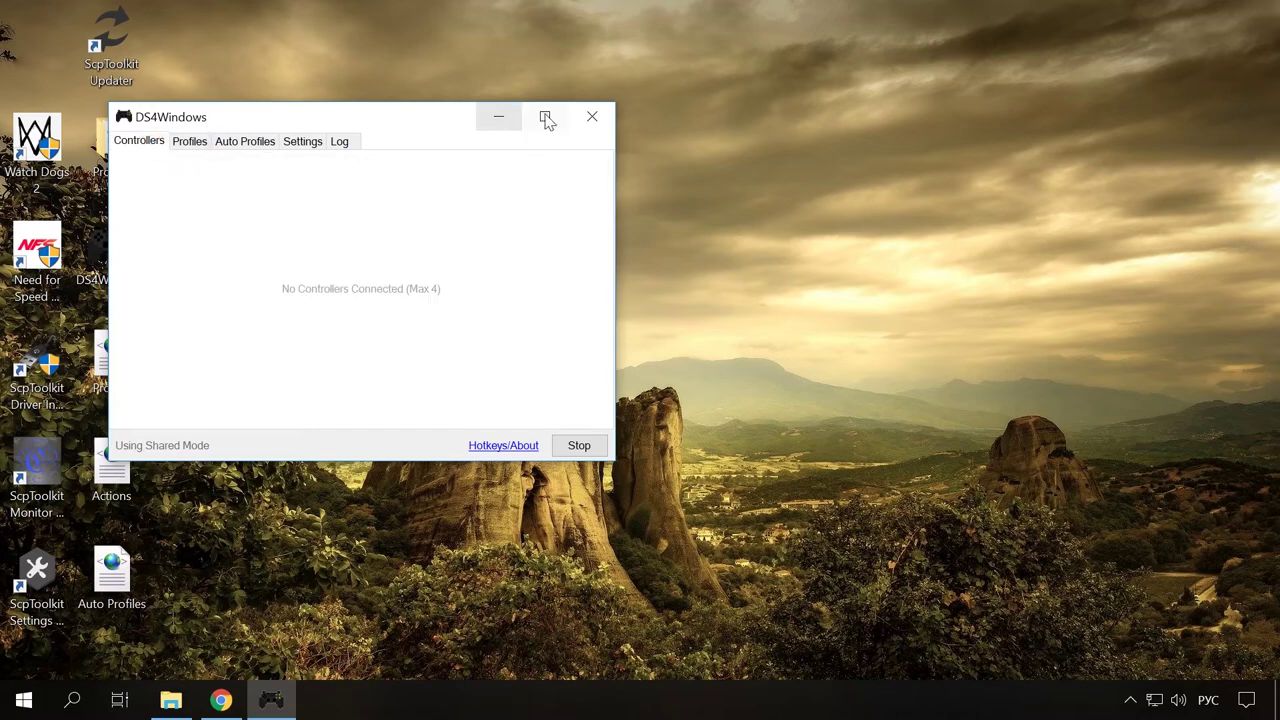
left_click(499, 124)
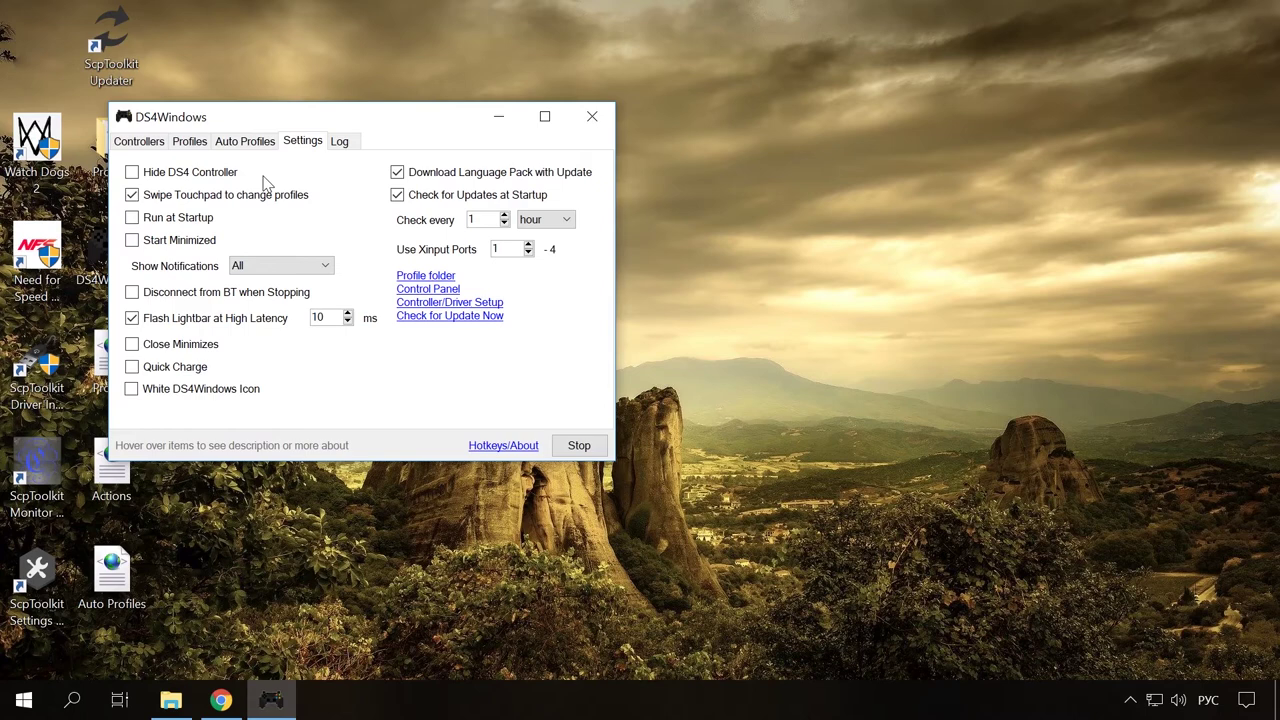
left_click(166, 174)
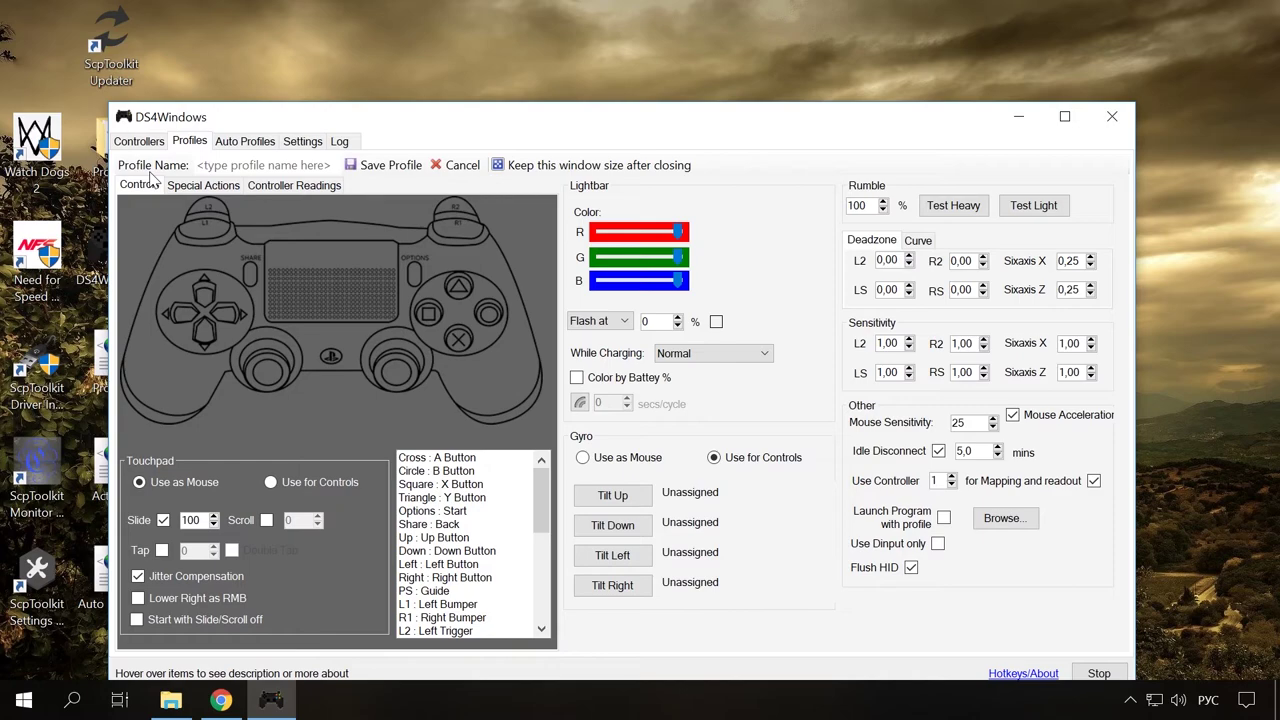
- Map the profile's Triangle button to the Xbox Y Button
left_click(458, 287)
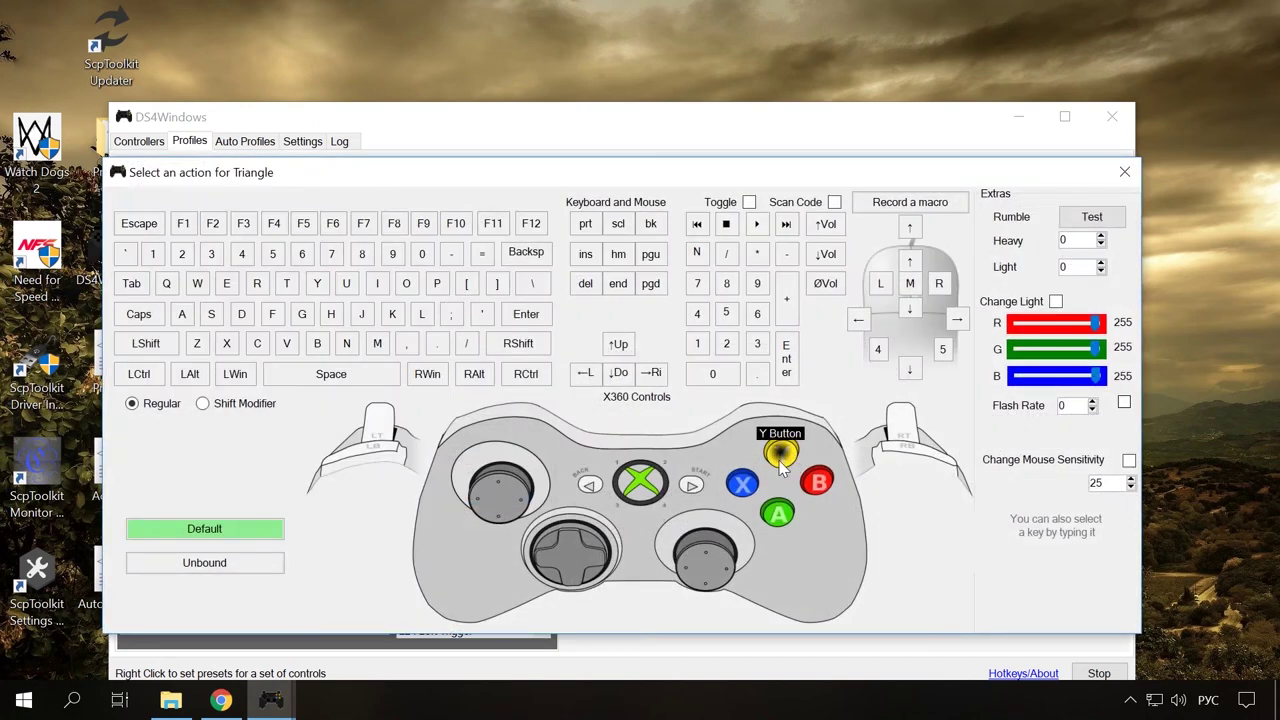
left_click(780, 458)
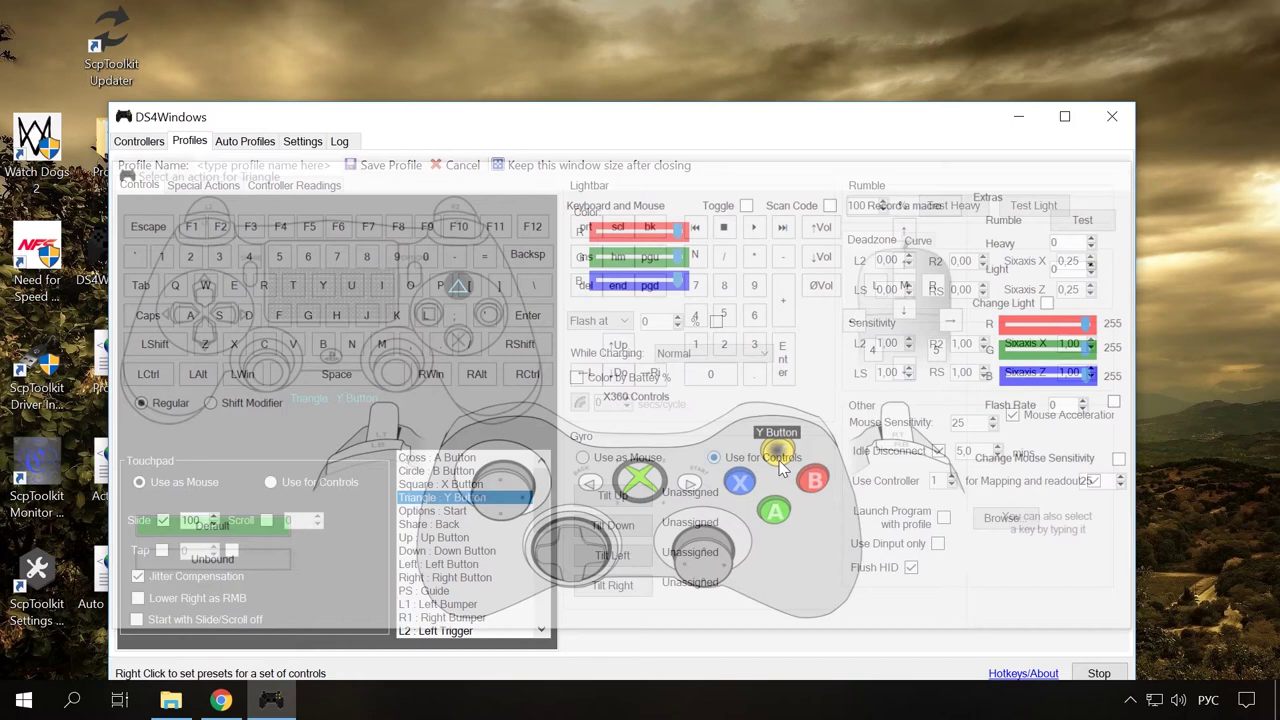